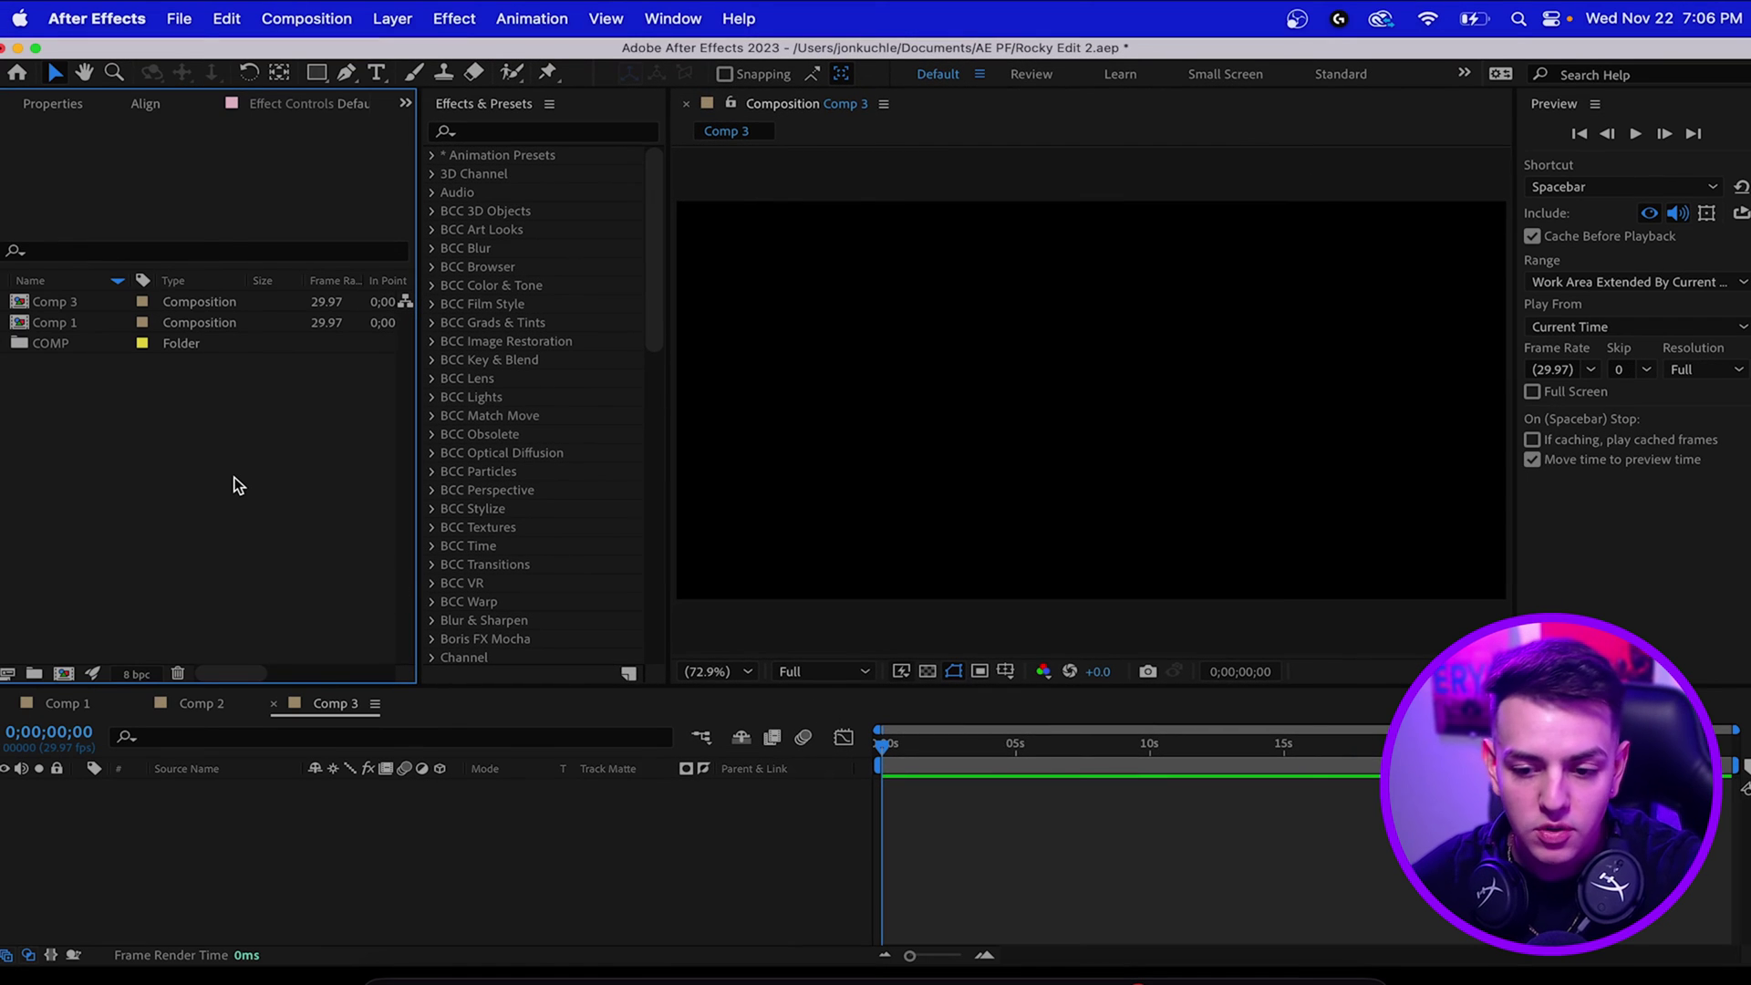
# Start importing the Rocky clips and MP3 song into the project
pyautogui.click(178, 18)
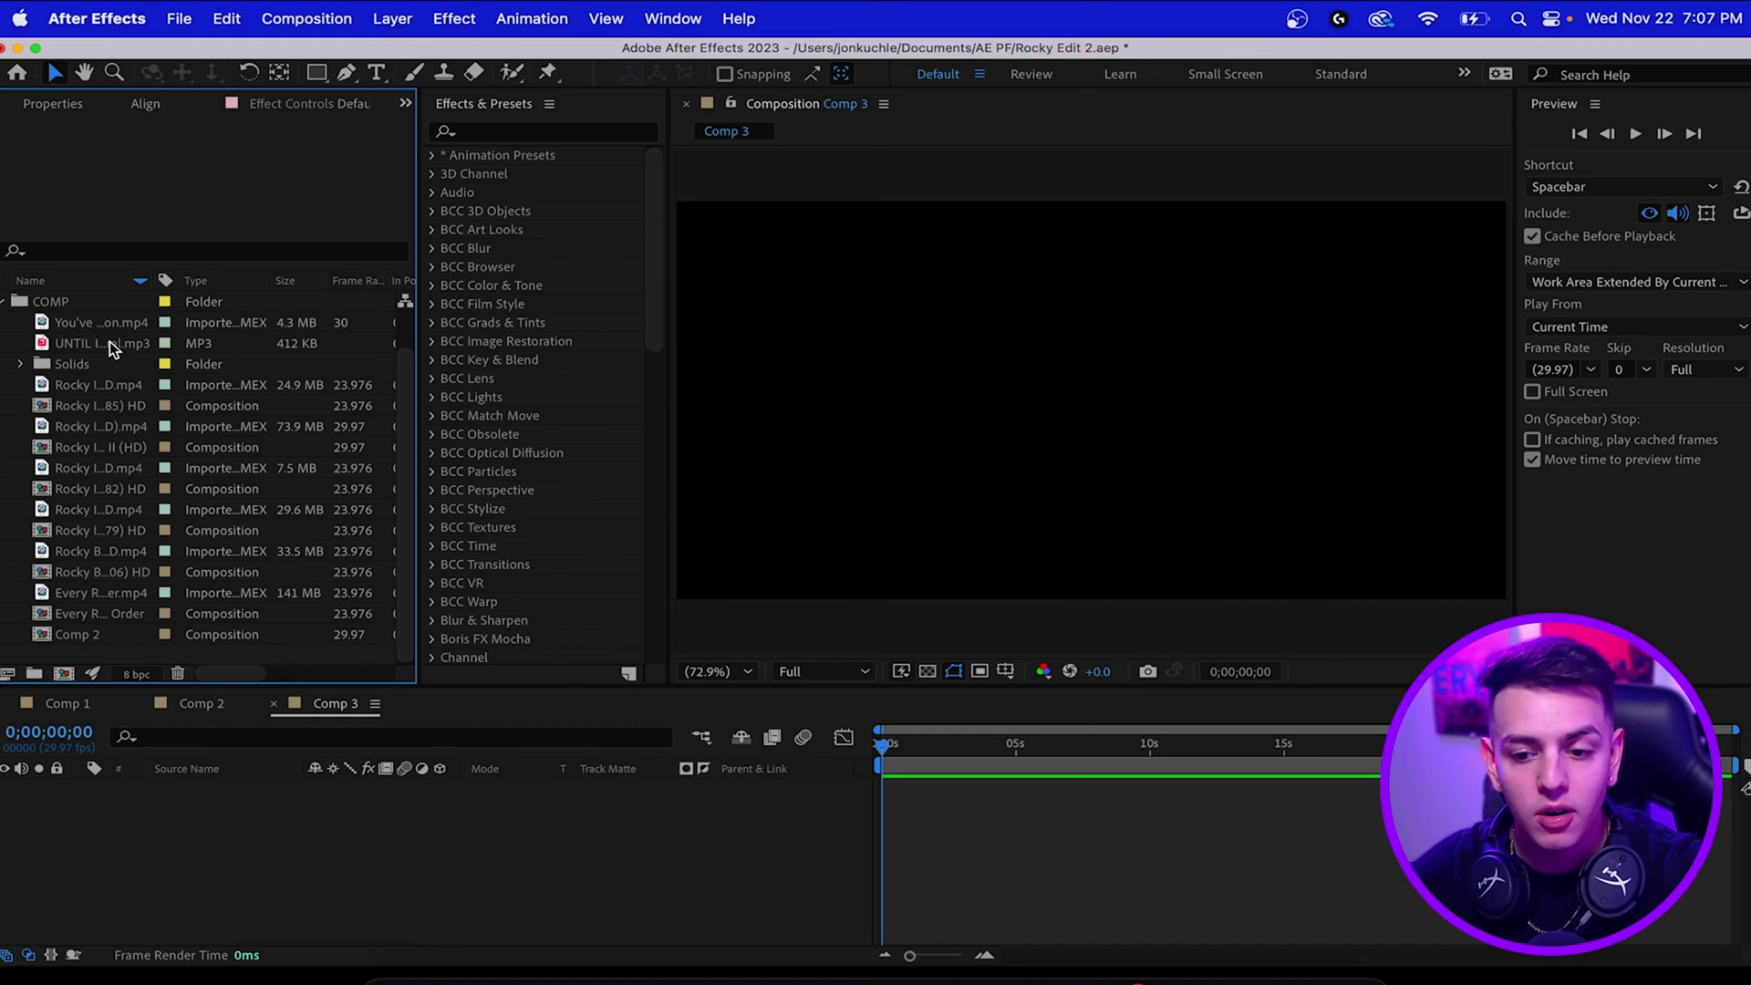
# Place the MP3 in Comp 3 and end the work area where the song ends, then trim
pyautogui.moveTo(111, 327); pyautogui.dragTo(458, 833)
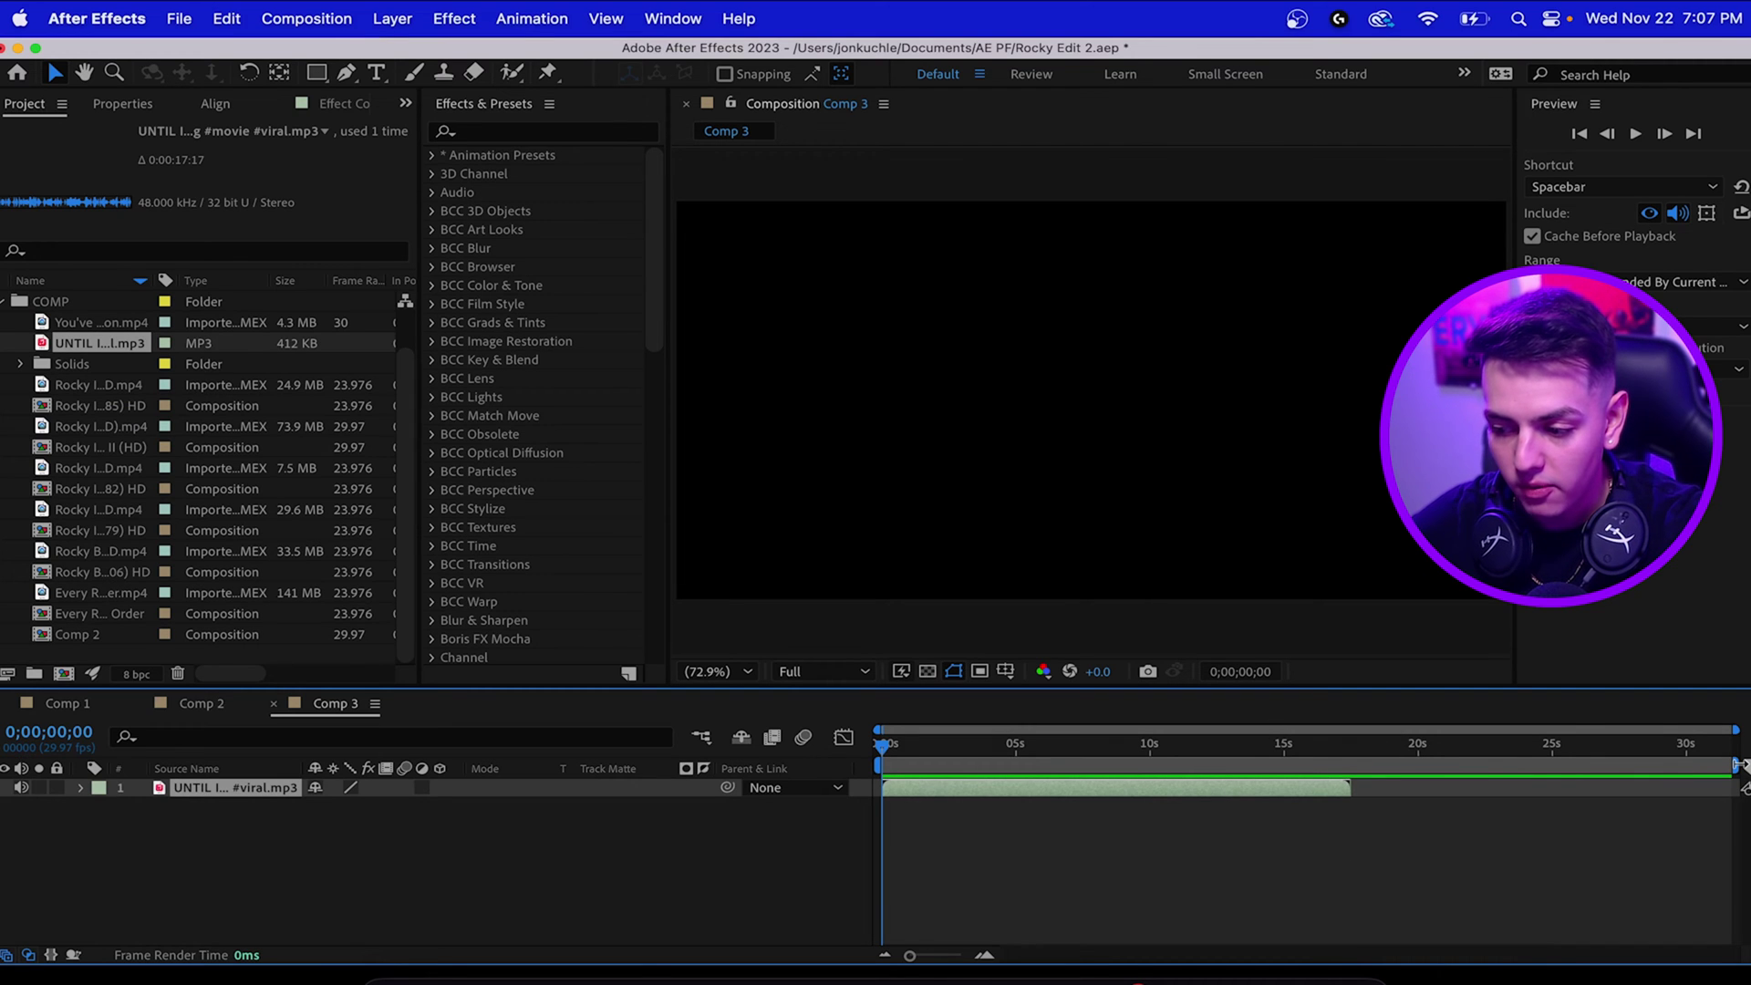
pyautogui.moveTo(1739, 769); pyautogui.dragTo(1366, 824)
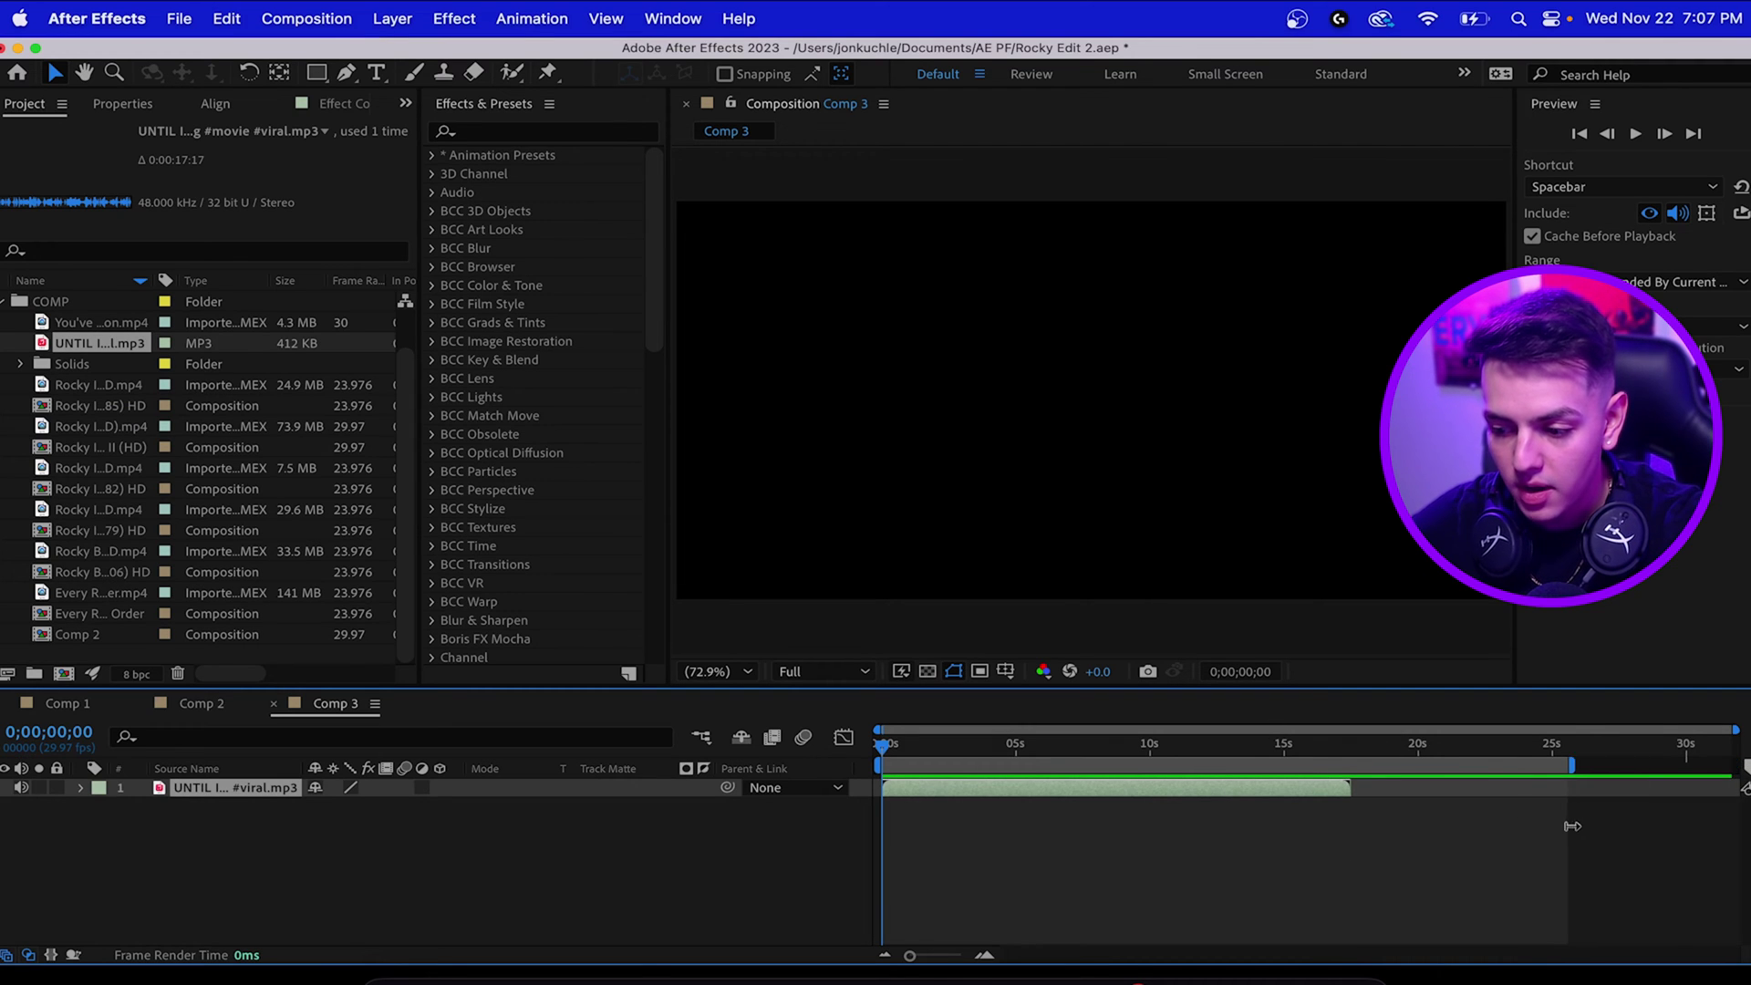
pyautogui.rightClick(1251, 760)
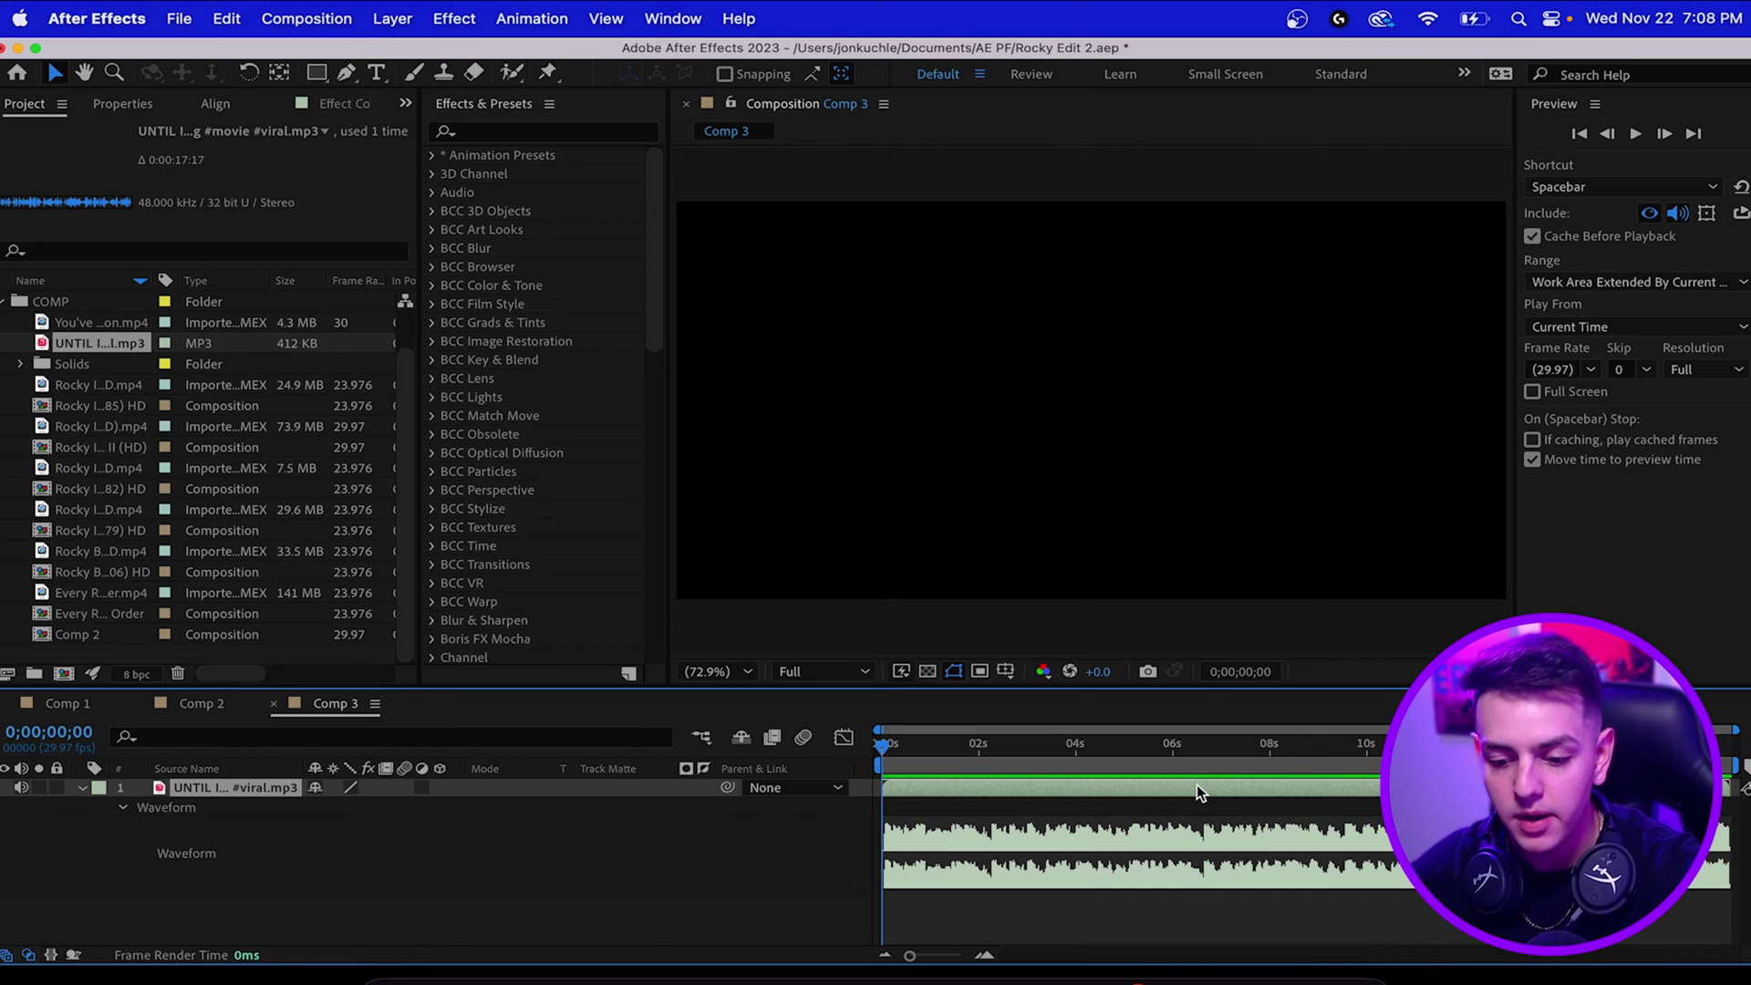
# Play the song and drop a composition marker on each beat across the first ten seconds
pyautogui.press('space')
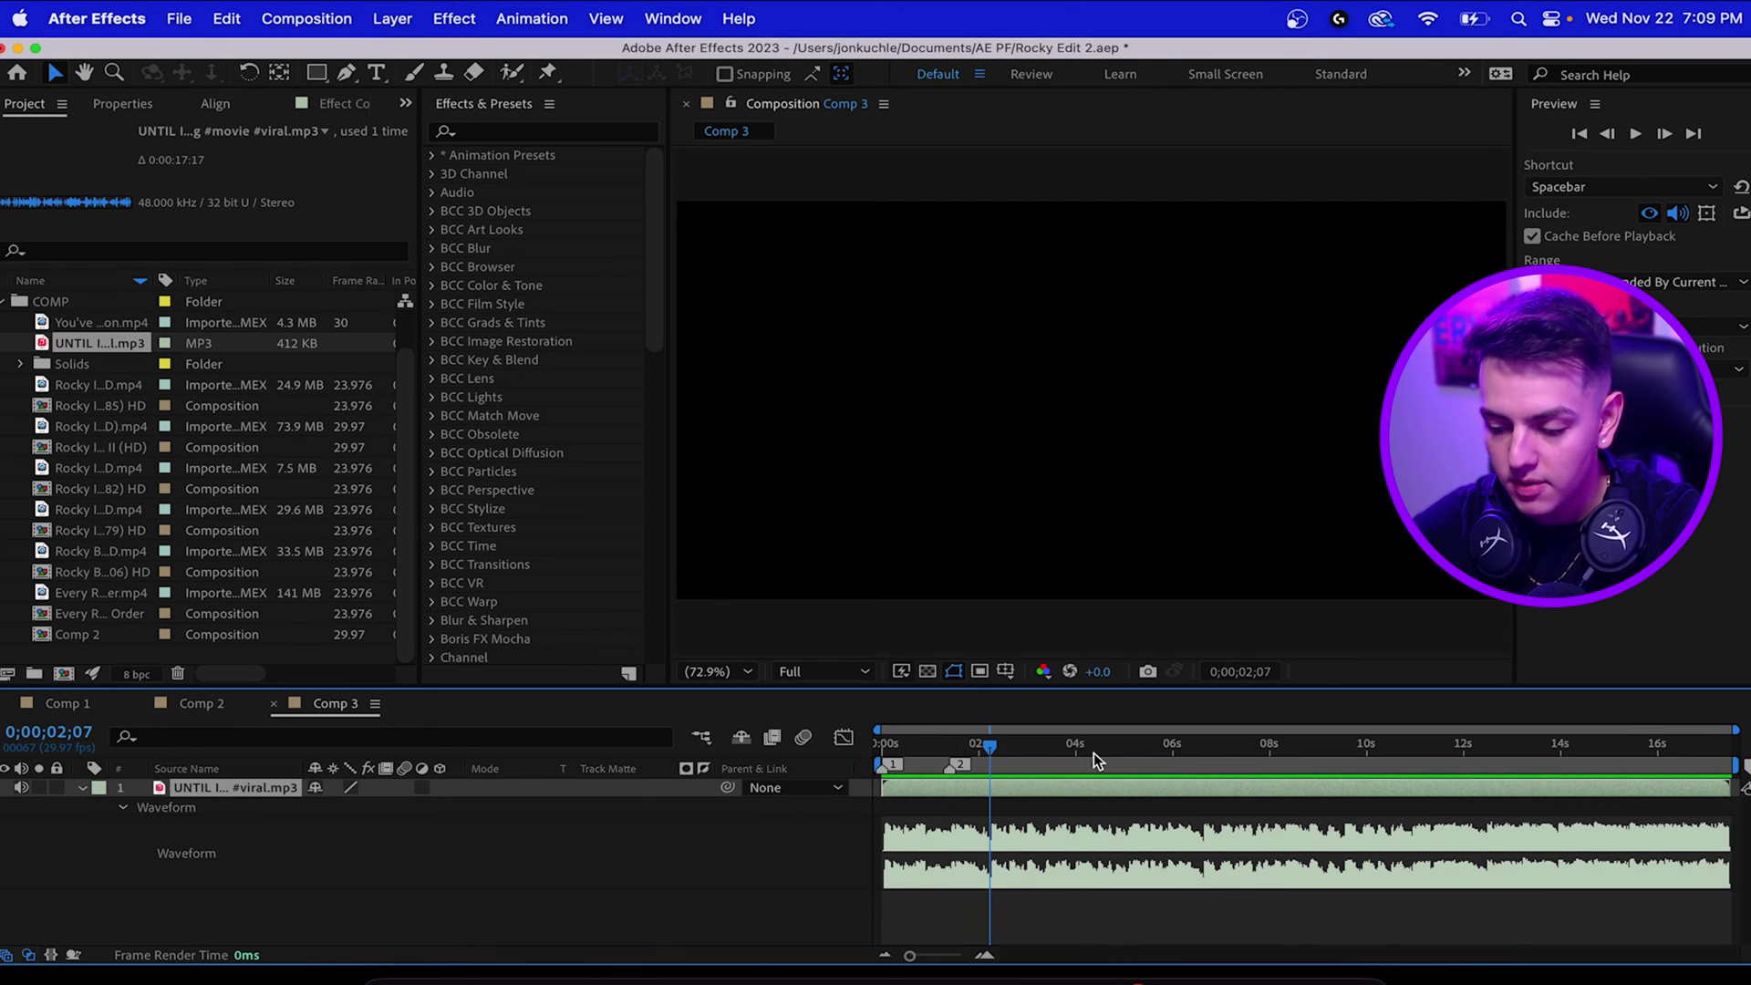
pyautogui.press('space')
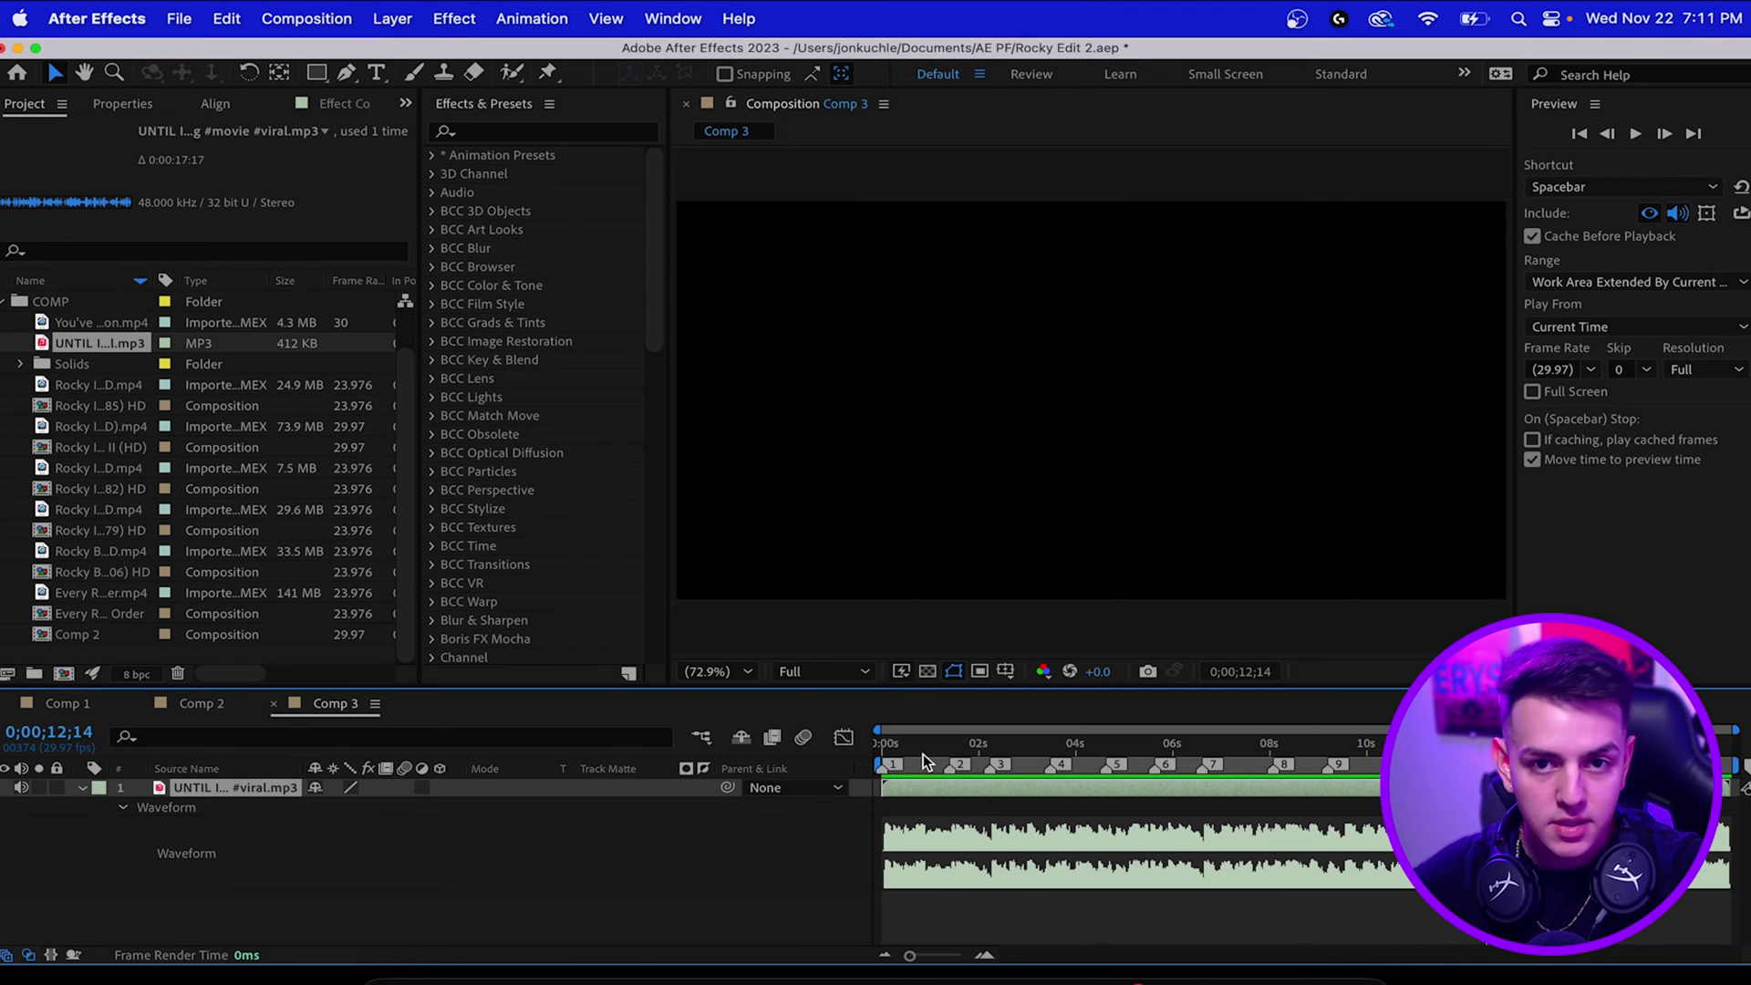
# Add the Rocky IV fight clip, scale it to about 264% and shift it to frame the boxers
pyautogui.moveTo(888, 739); pyautogui.dragTo(883, 740)
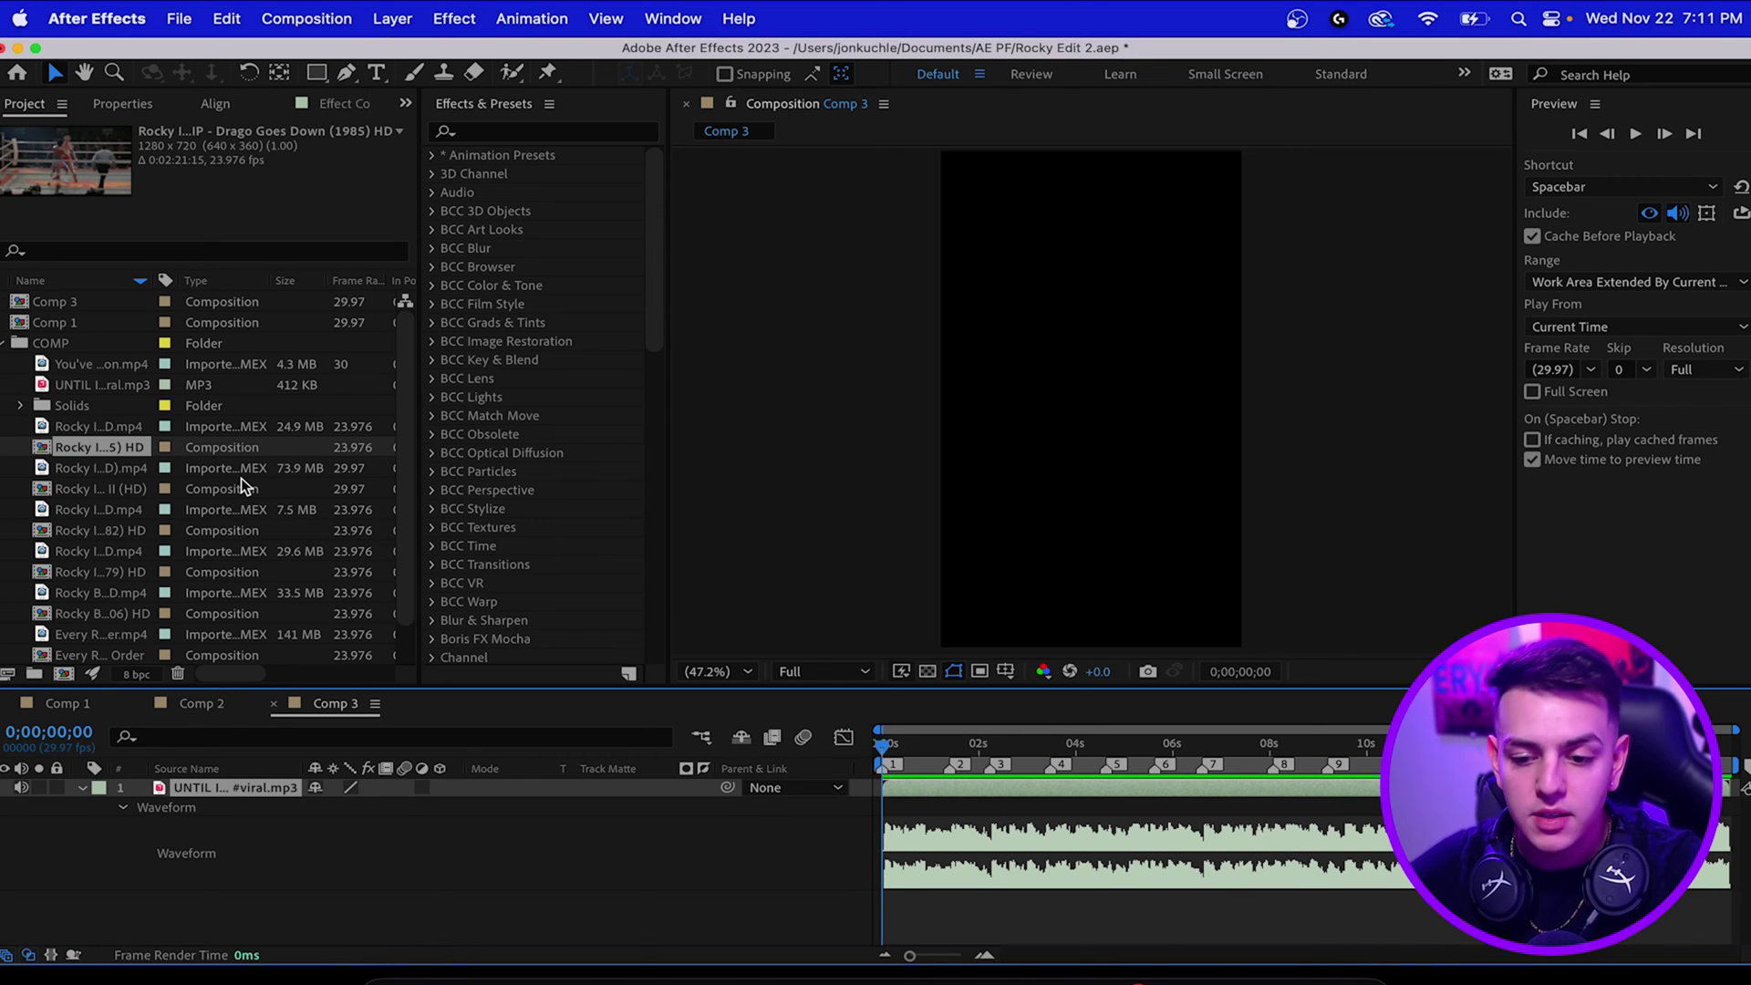
pyautogui.moveTo(137, 449)
pyautogui.mouseDown()
pyautogui.moveTo(954, 947)
pyautogui.moveTo(907, 910)
pyautogui.moveTo(868, 908)
pyautogui.mouseUp()
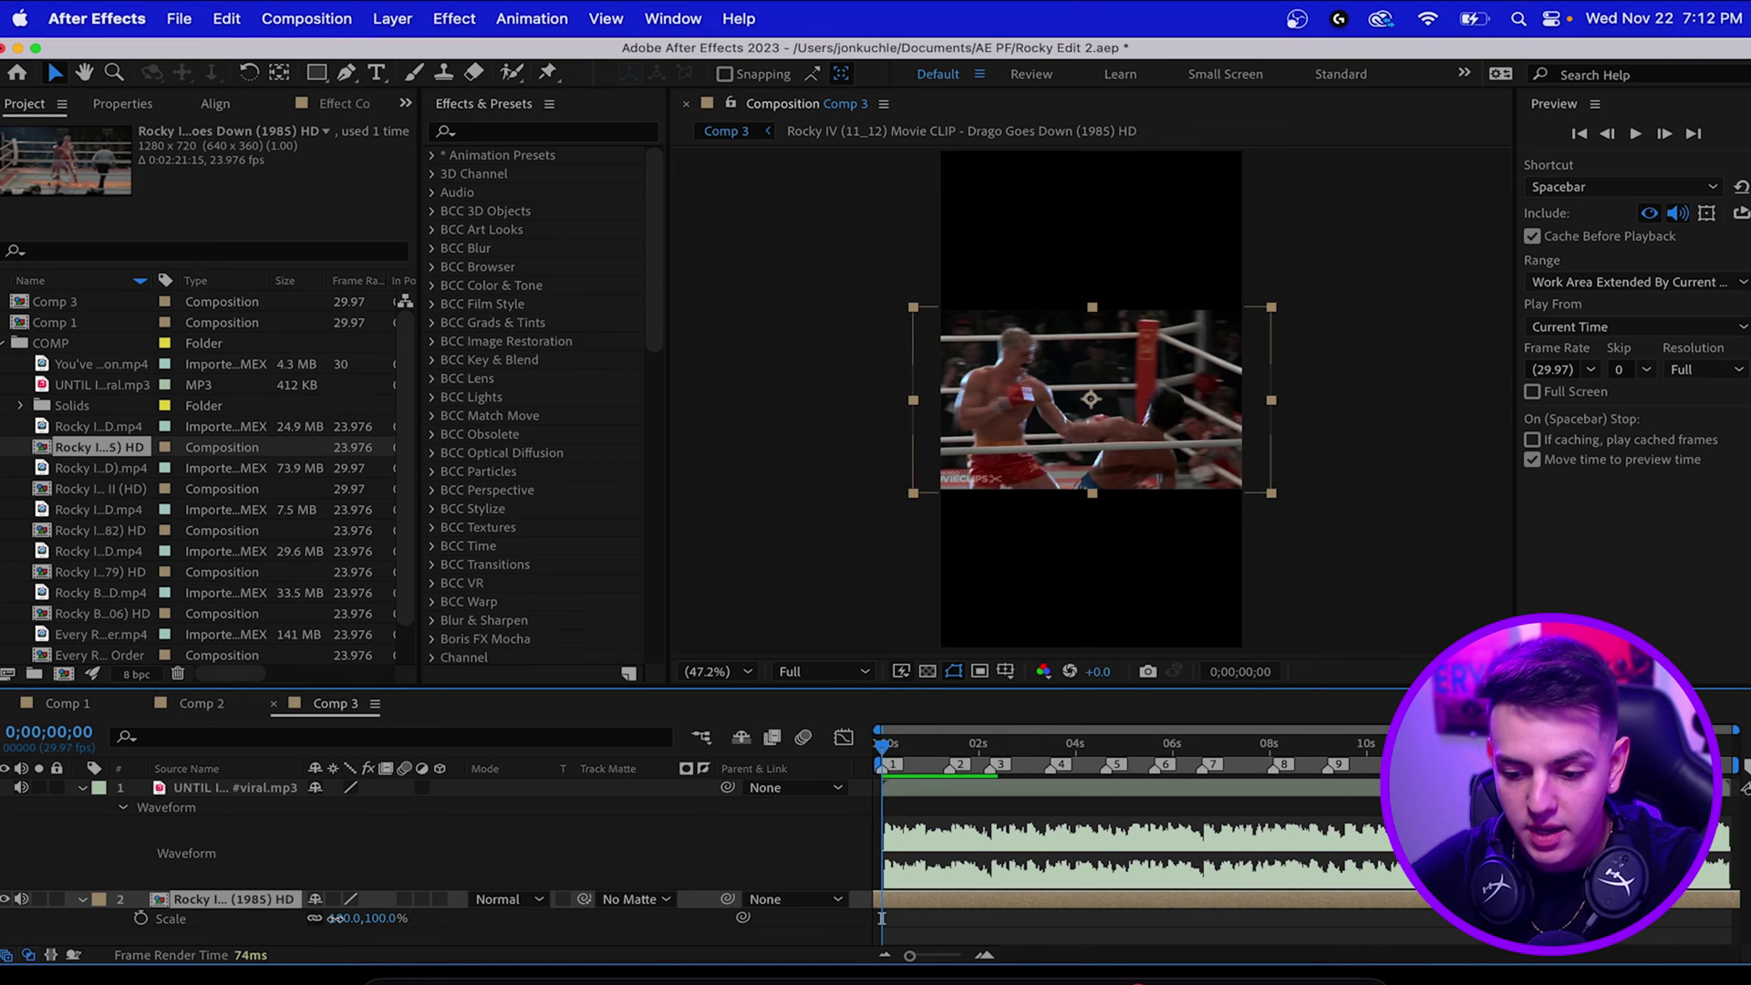
pyautogui.moveTo(332, 919); pyautogui.dragTo(427, 926)
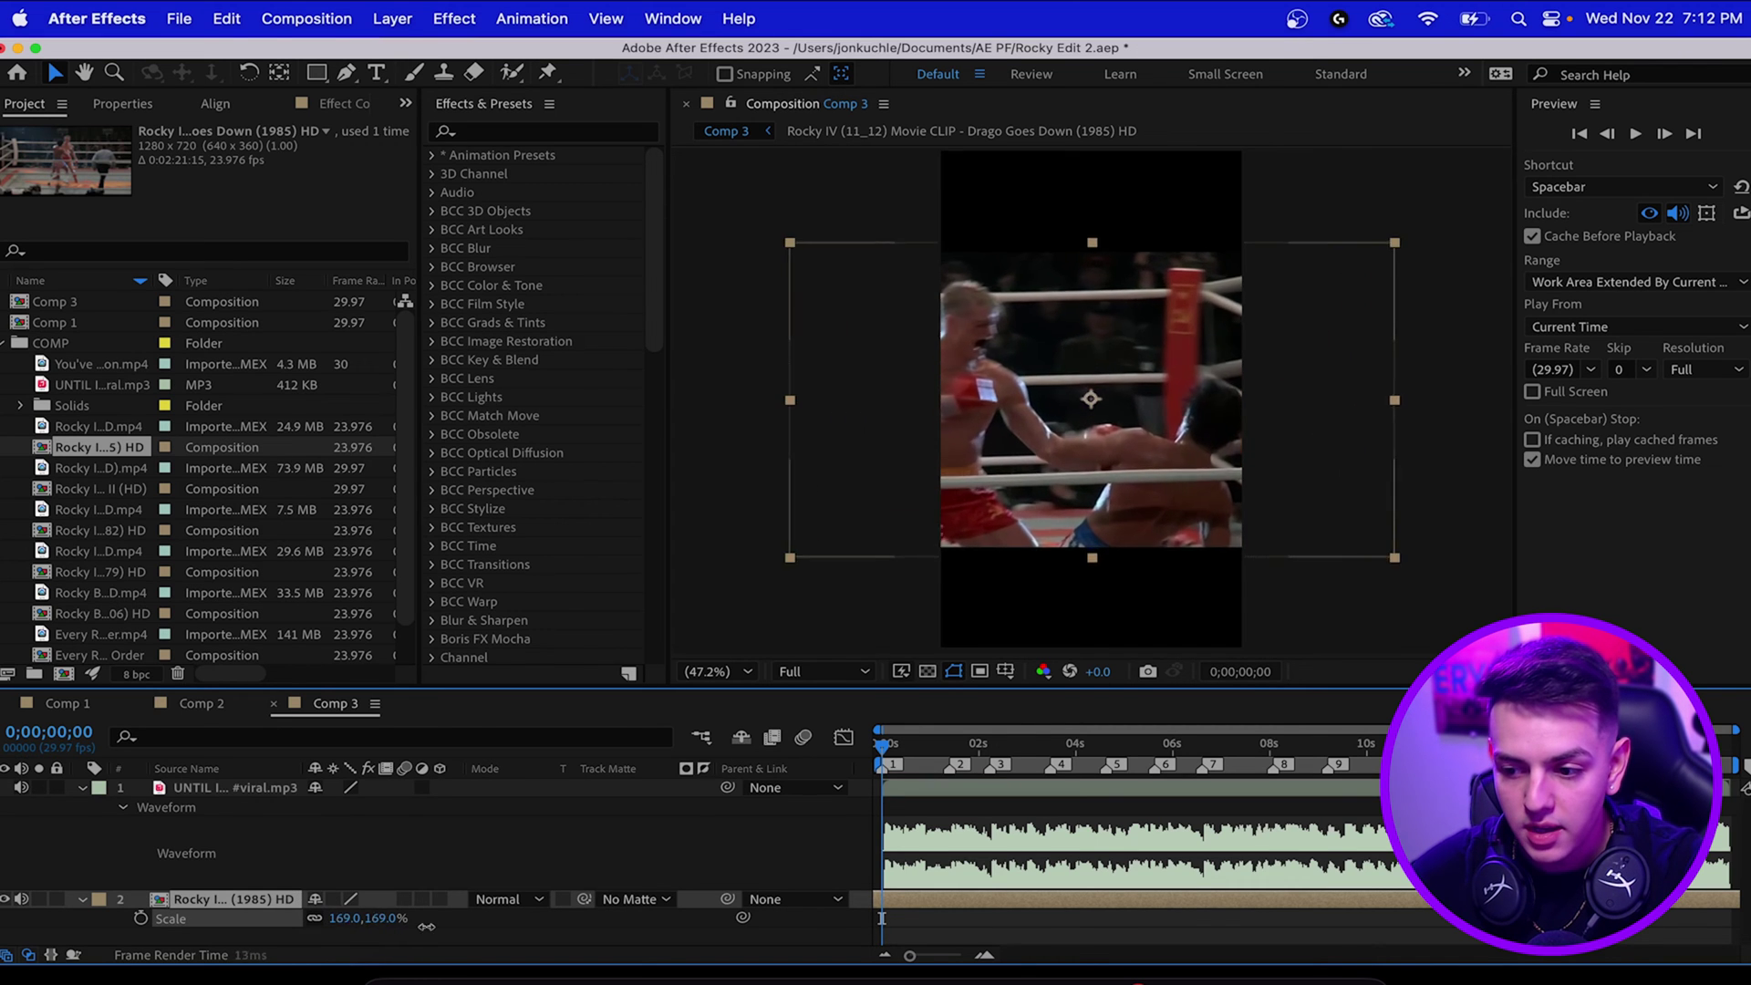
pyautogui.moveTo(427, 926); pyautogui.dragTo(539, 922)
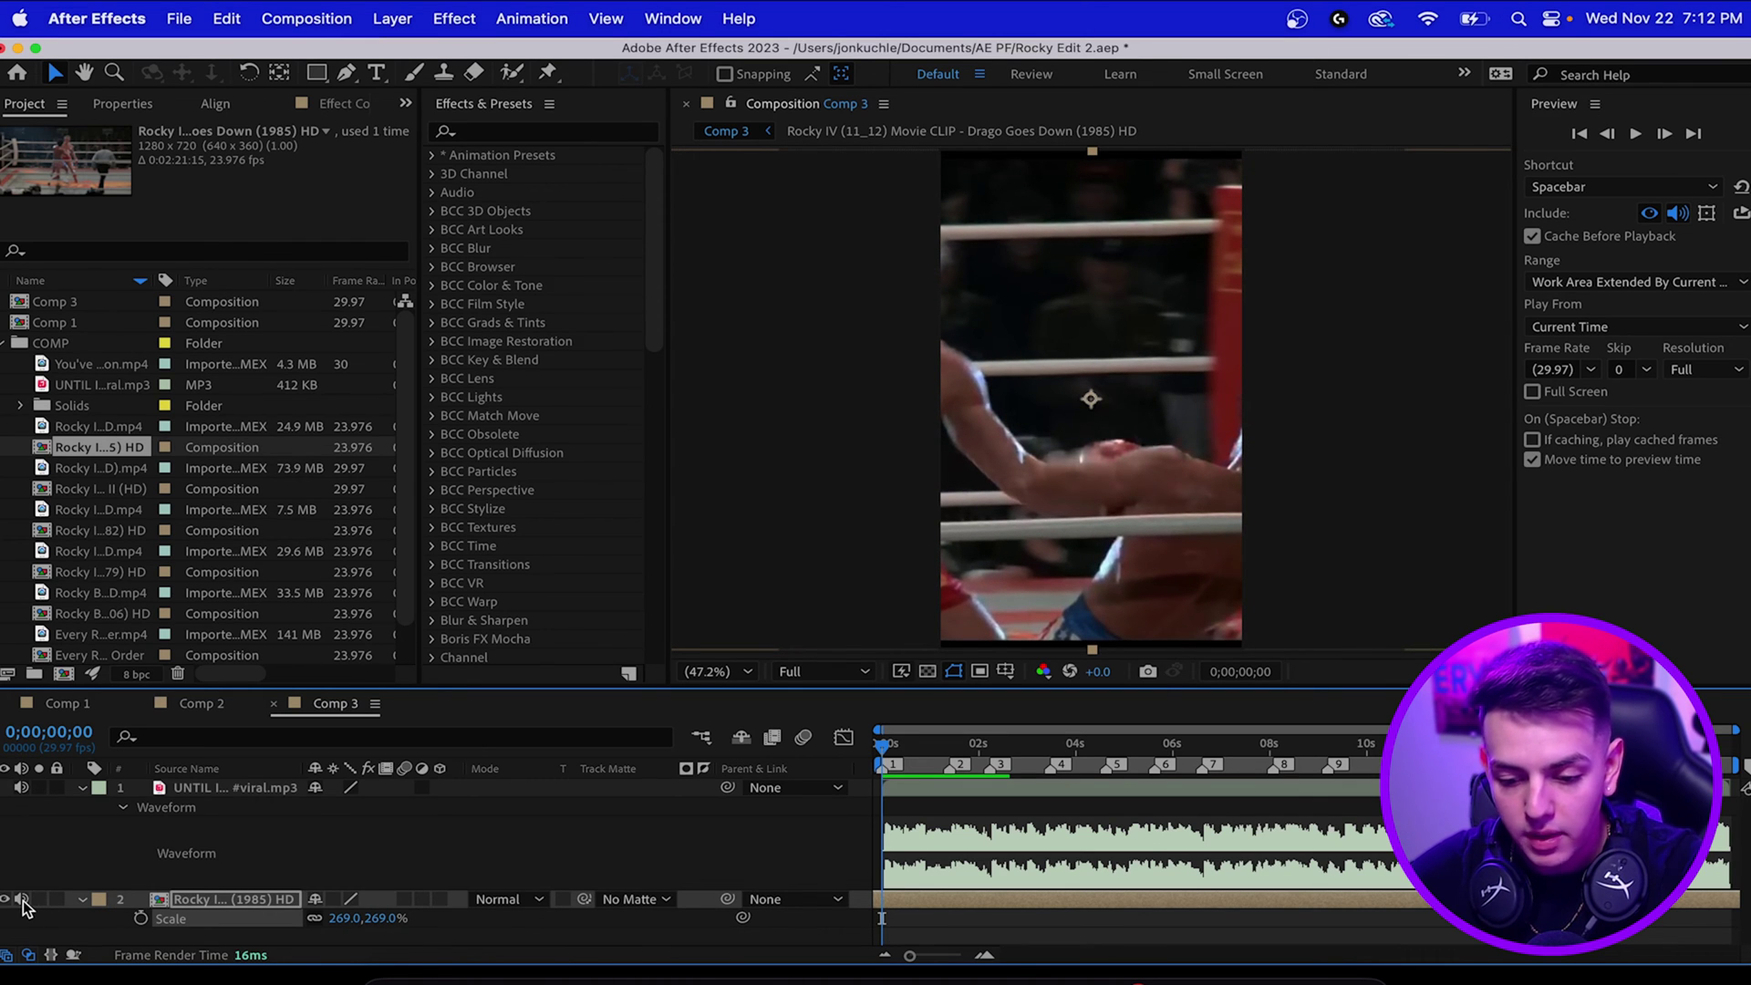
pyautogui.moveTo(1091, 411); pyautogui.dragTo(872, 410)
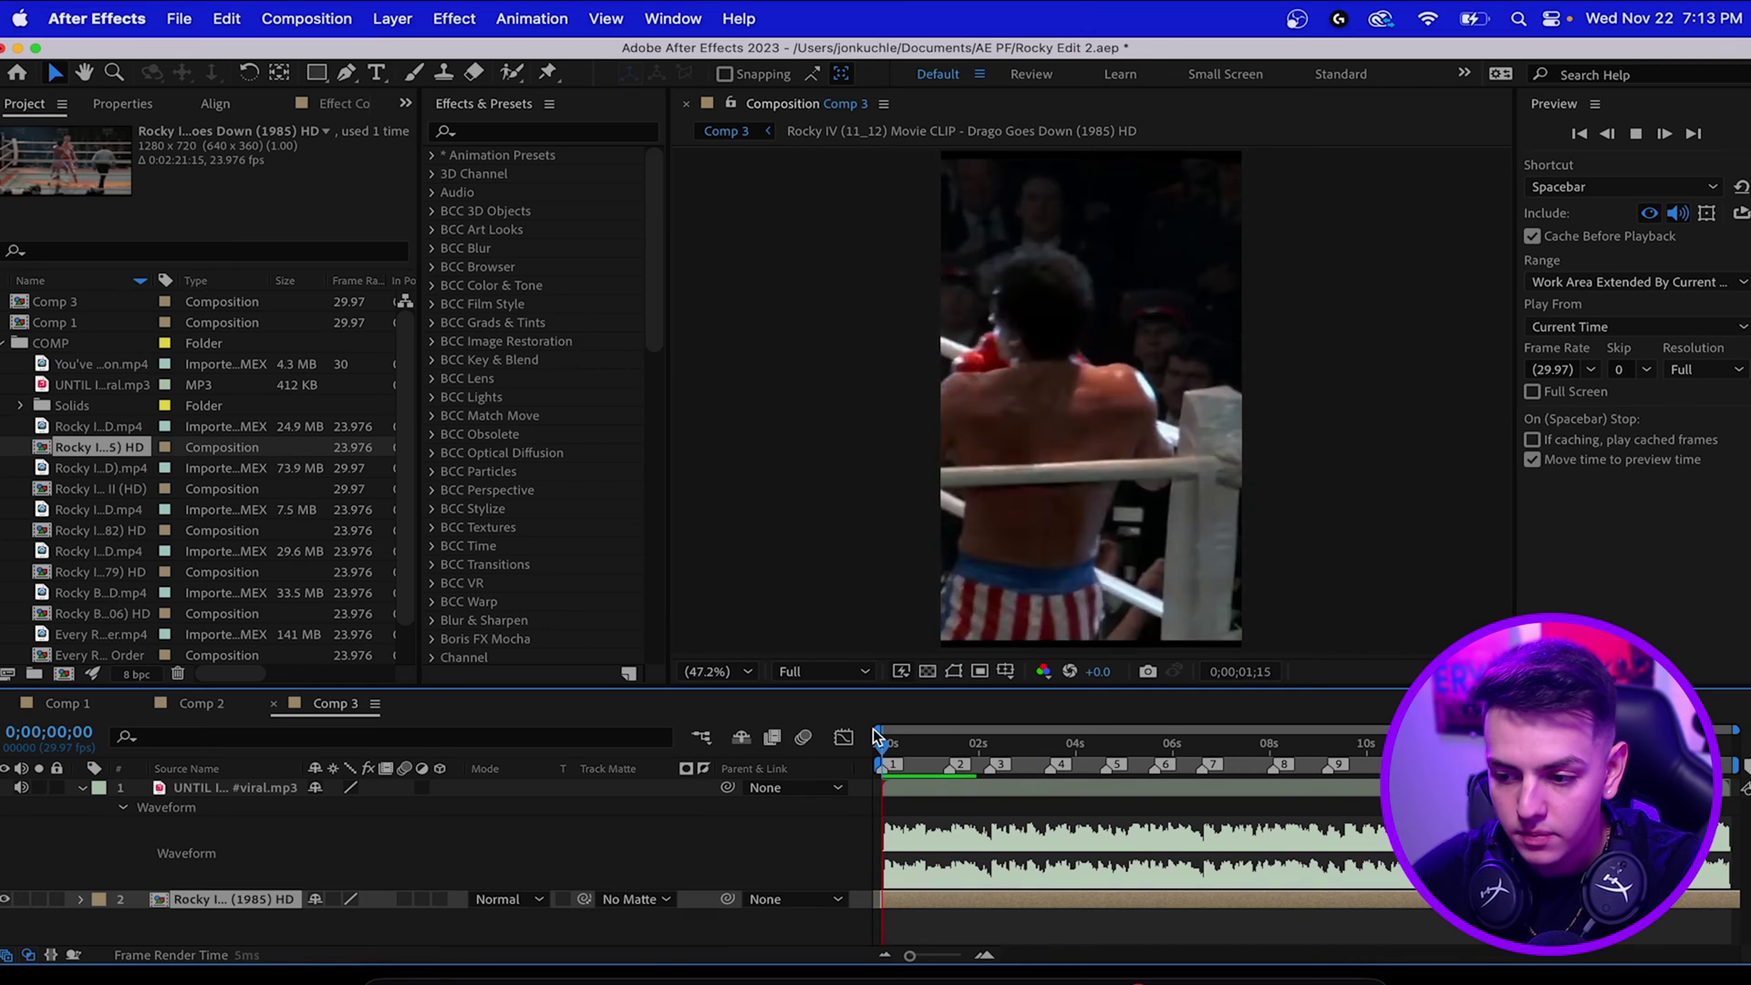
# Trim the clip's out point to the next beat marker with Alt+], undoing the last change
pyautogui.click(948, 740)
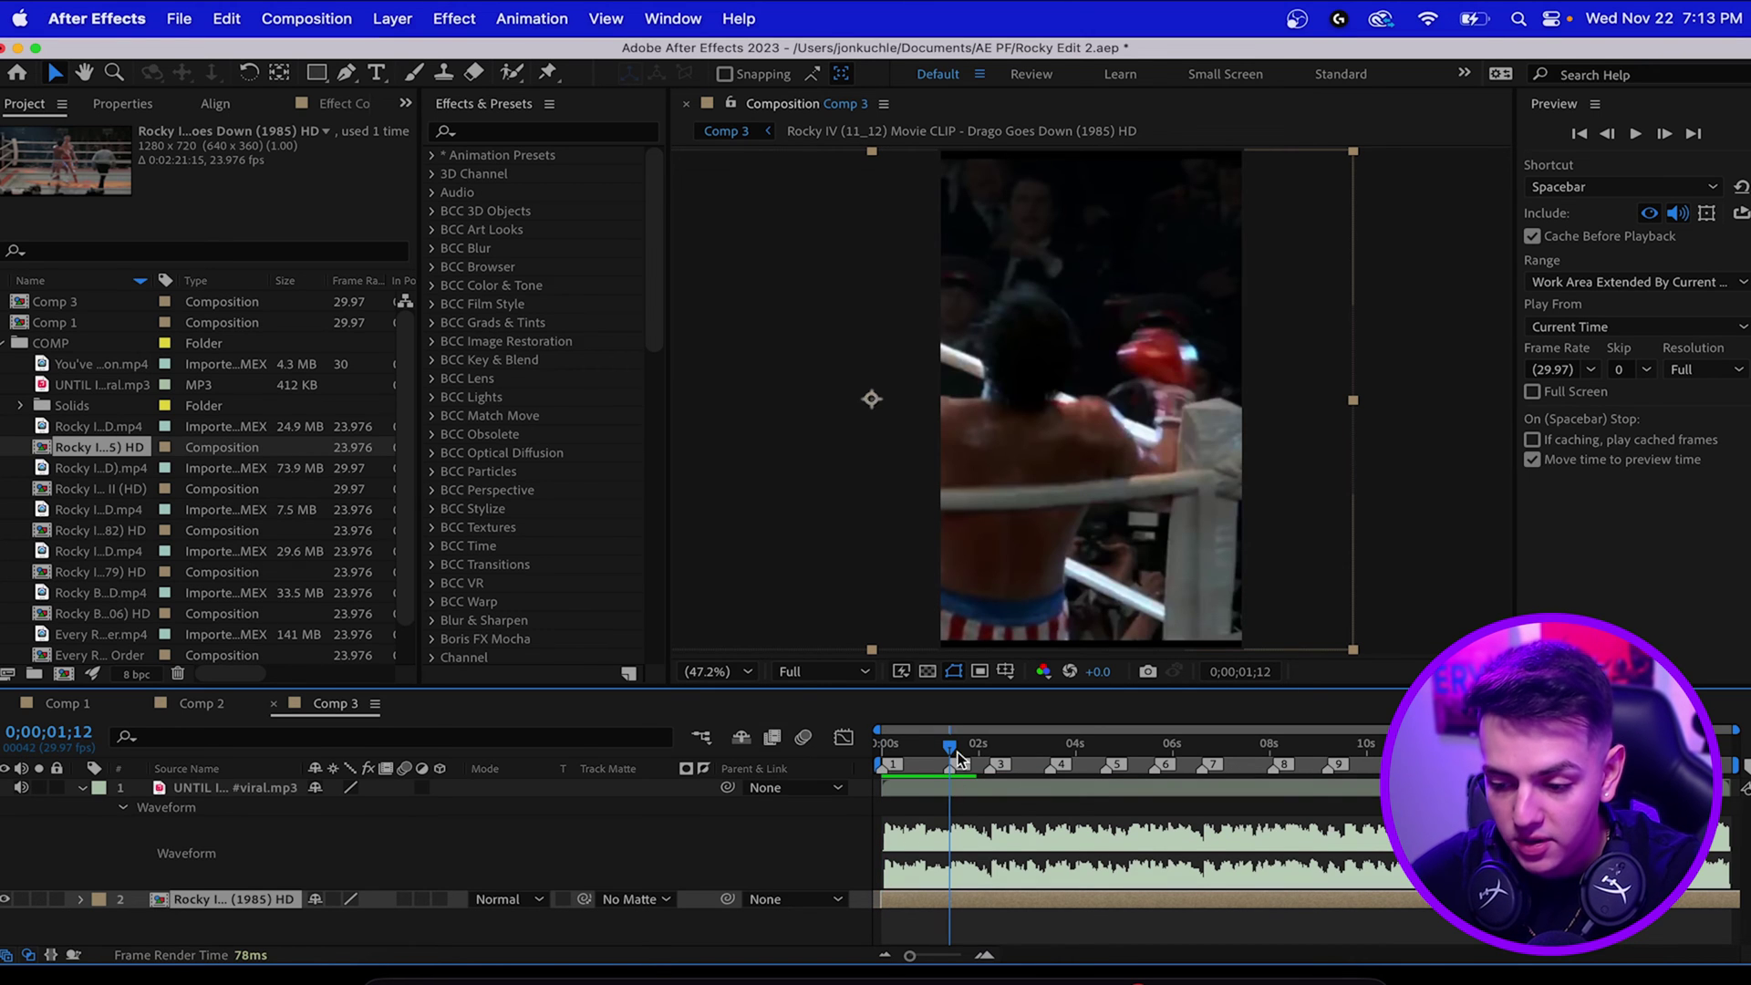
pyautogui.hotkey('alt', ']')
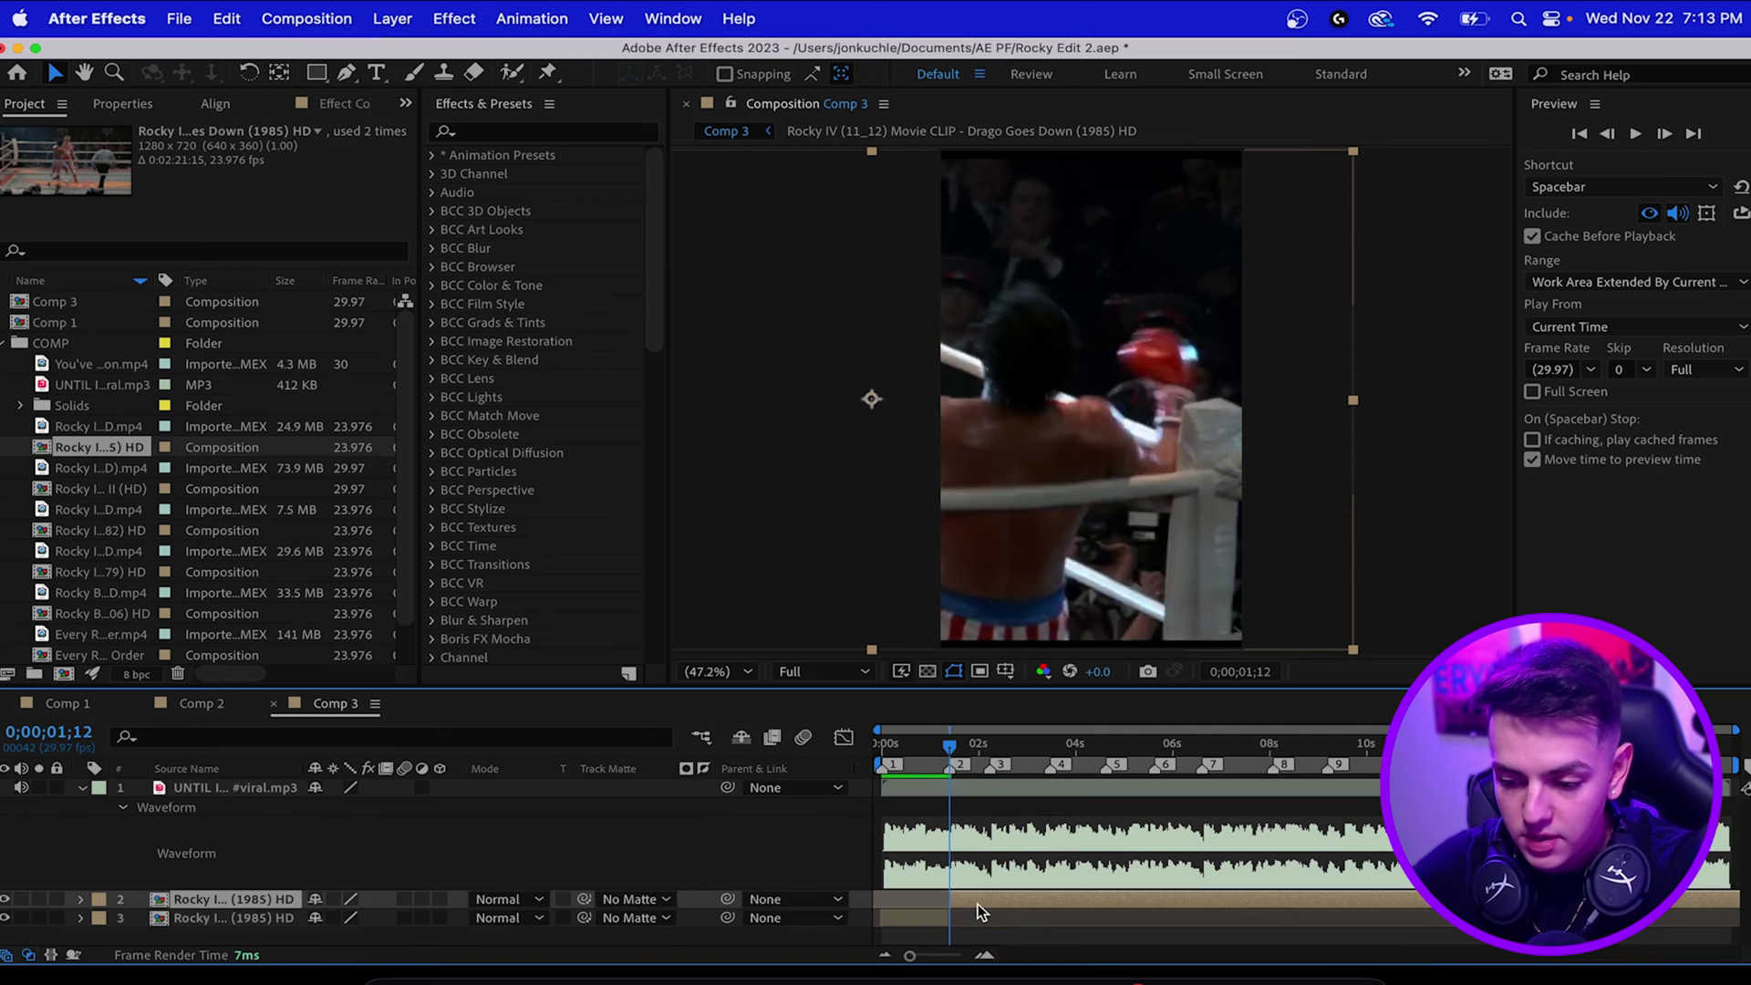
pyautogui.press('Home')
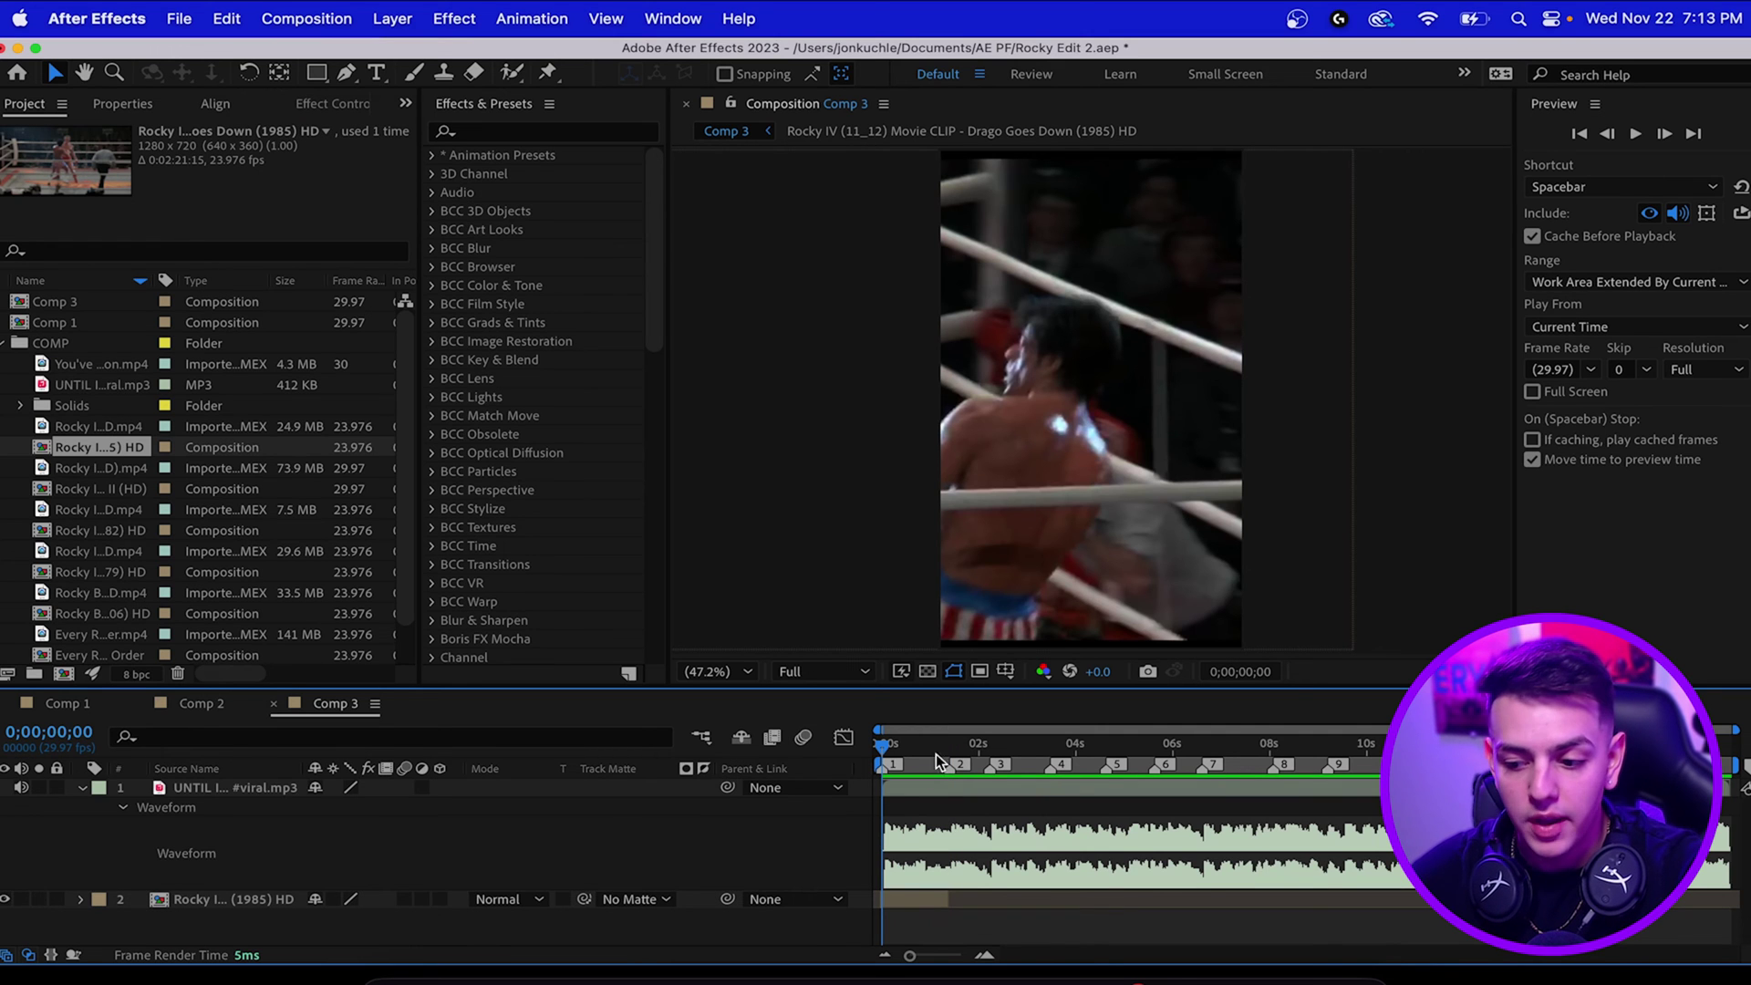
pyautogui.click(955, 752)
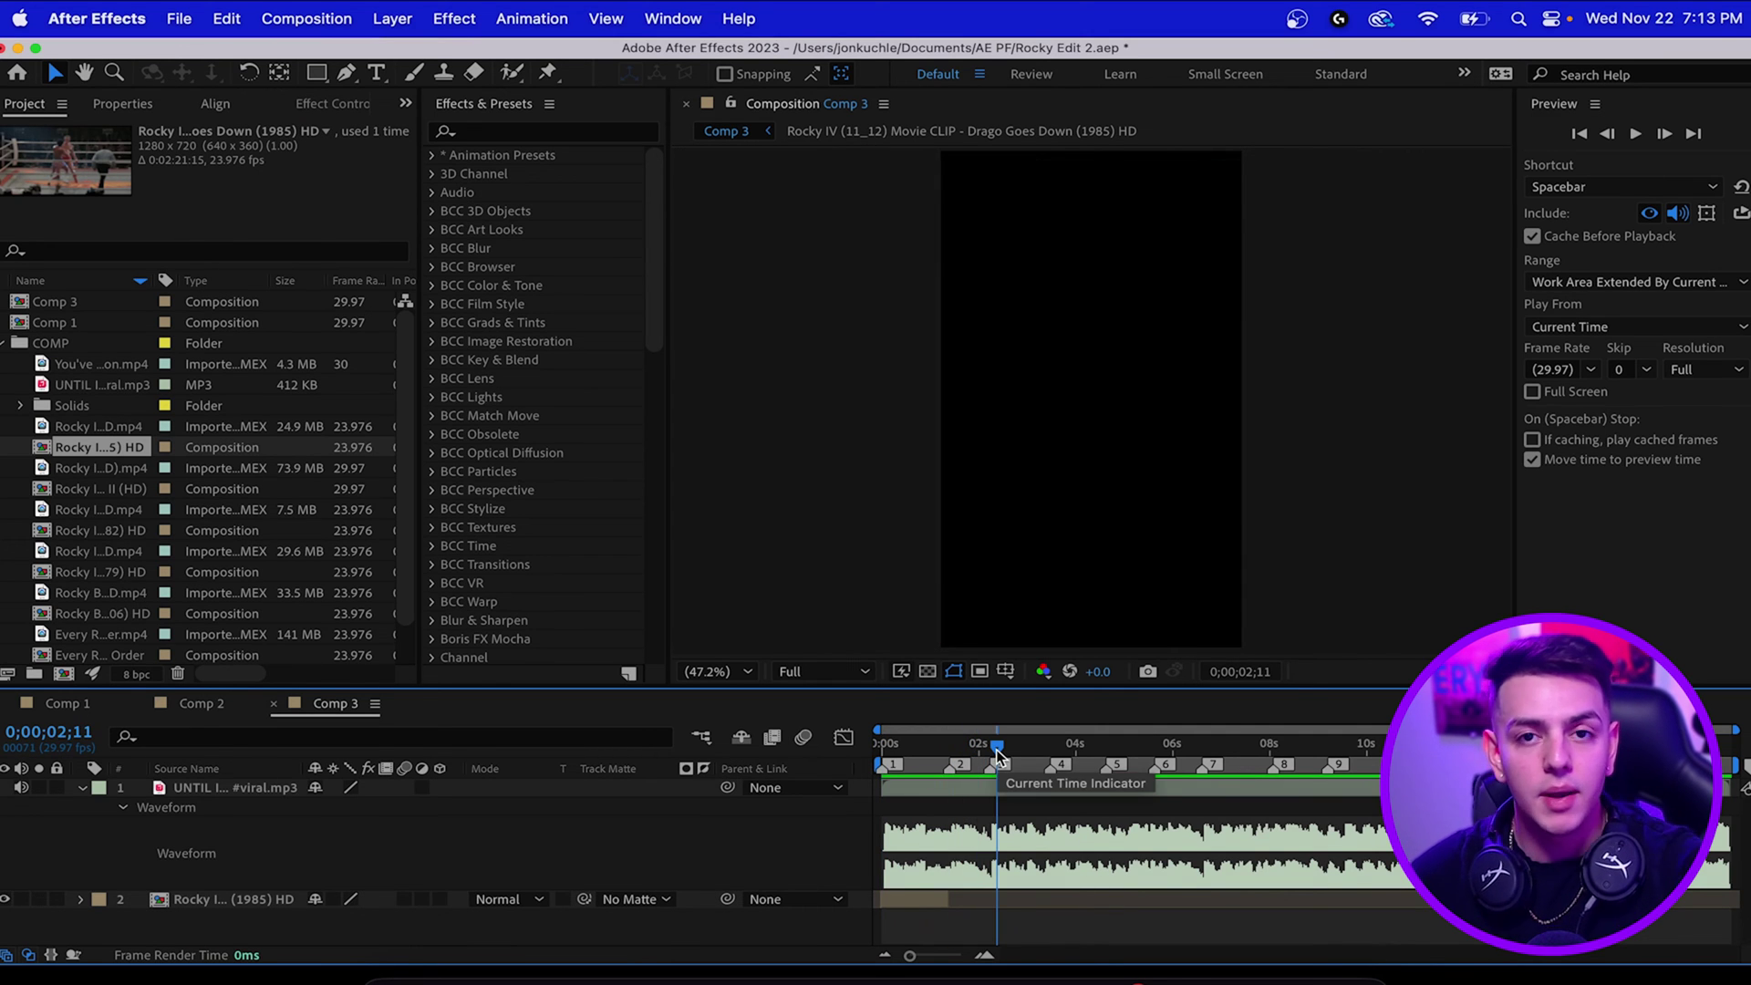
pyautogui.hotkey('ctrl', 'z')
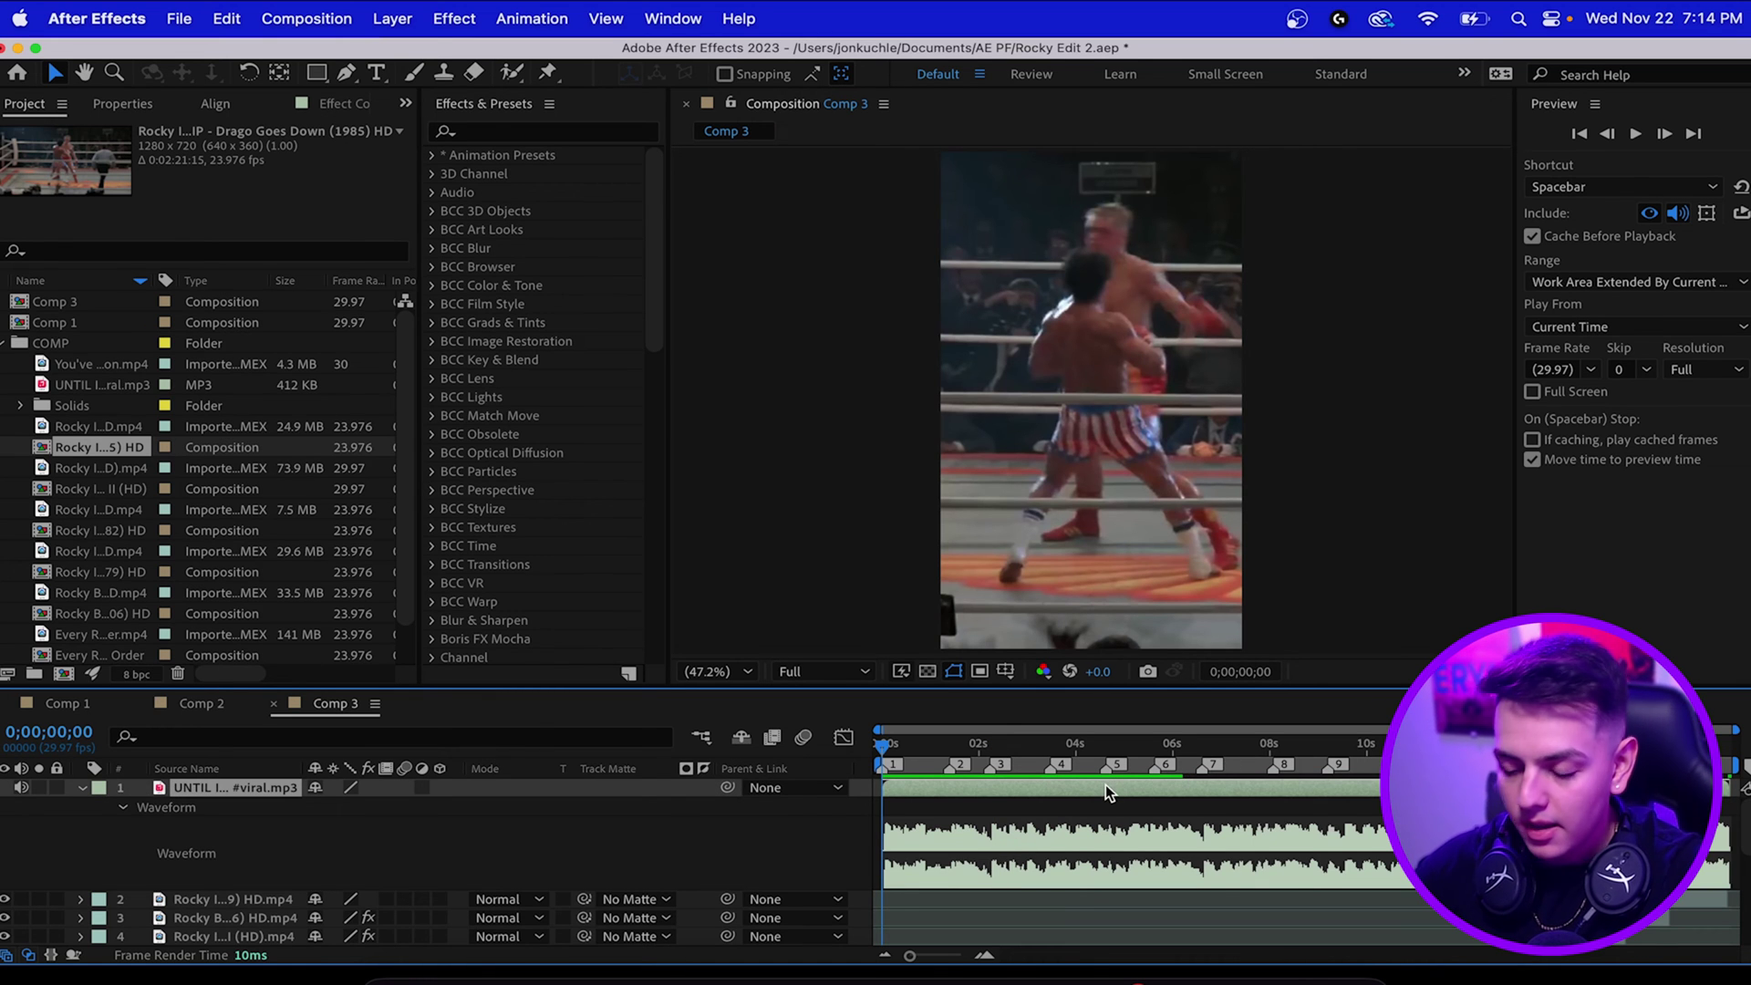
pyautogui.scroll(-3, 979, 832)
pyautogui.scroll(-2, 980, 838)
pyautogui.scroll(-3, 981, 839)
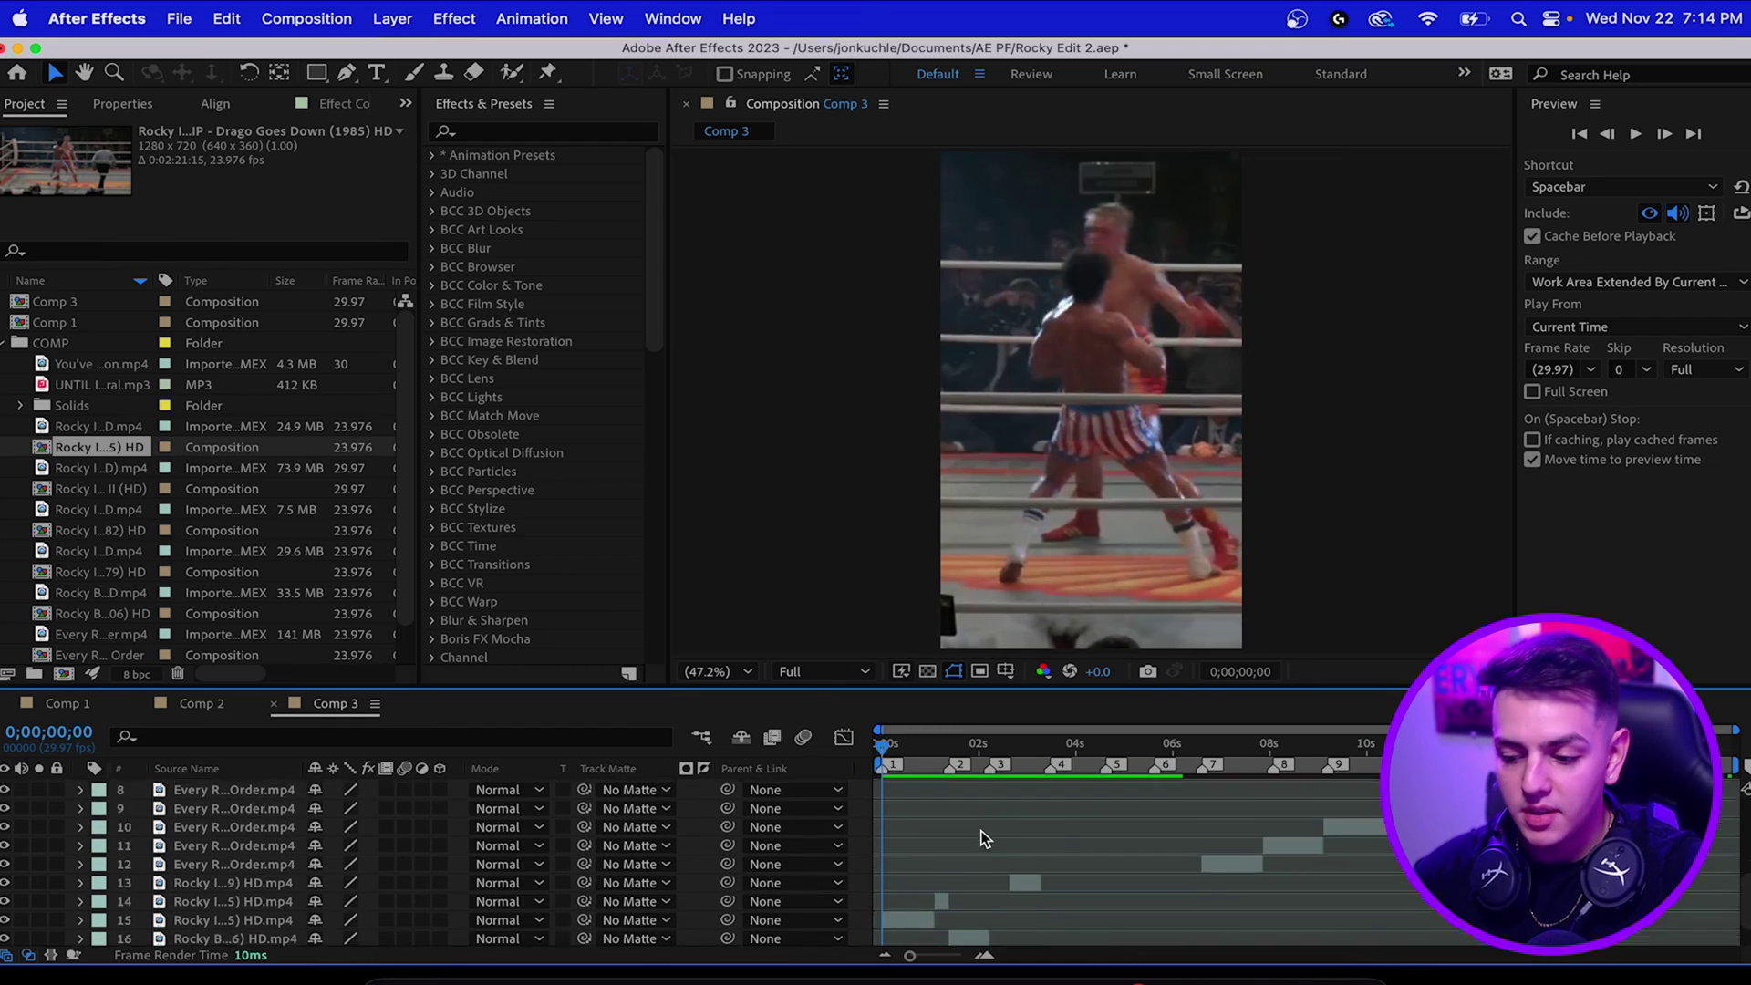
pyautogui.scroll(-3, 981, 837)
pyautogui.moveTo(886, 744)
pyautogui.mouseDown()
pyautogui.moveTo(1197, 817)
pyautogui.moveTo(1079, 778)
pyautogui.moveTo(1143, 780)
pyautogui.mouseUp()
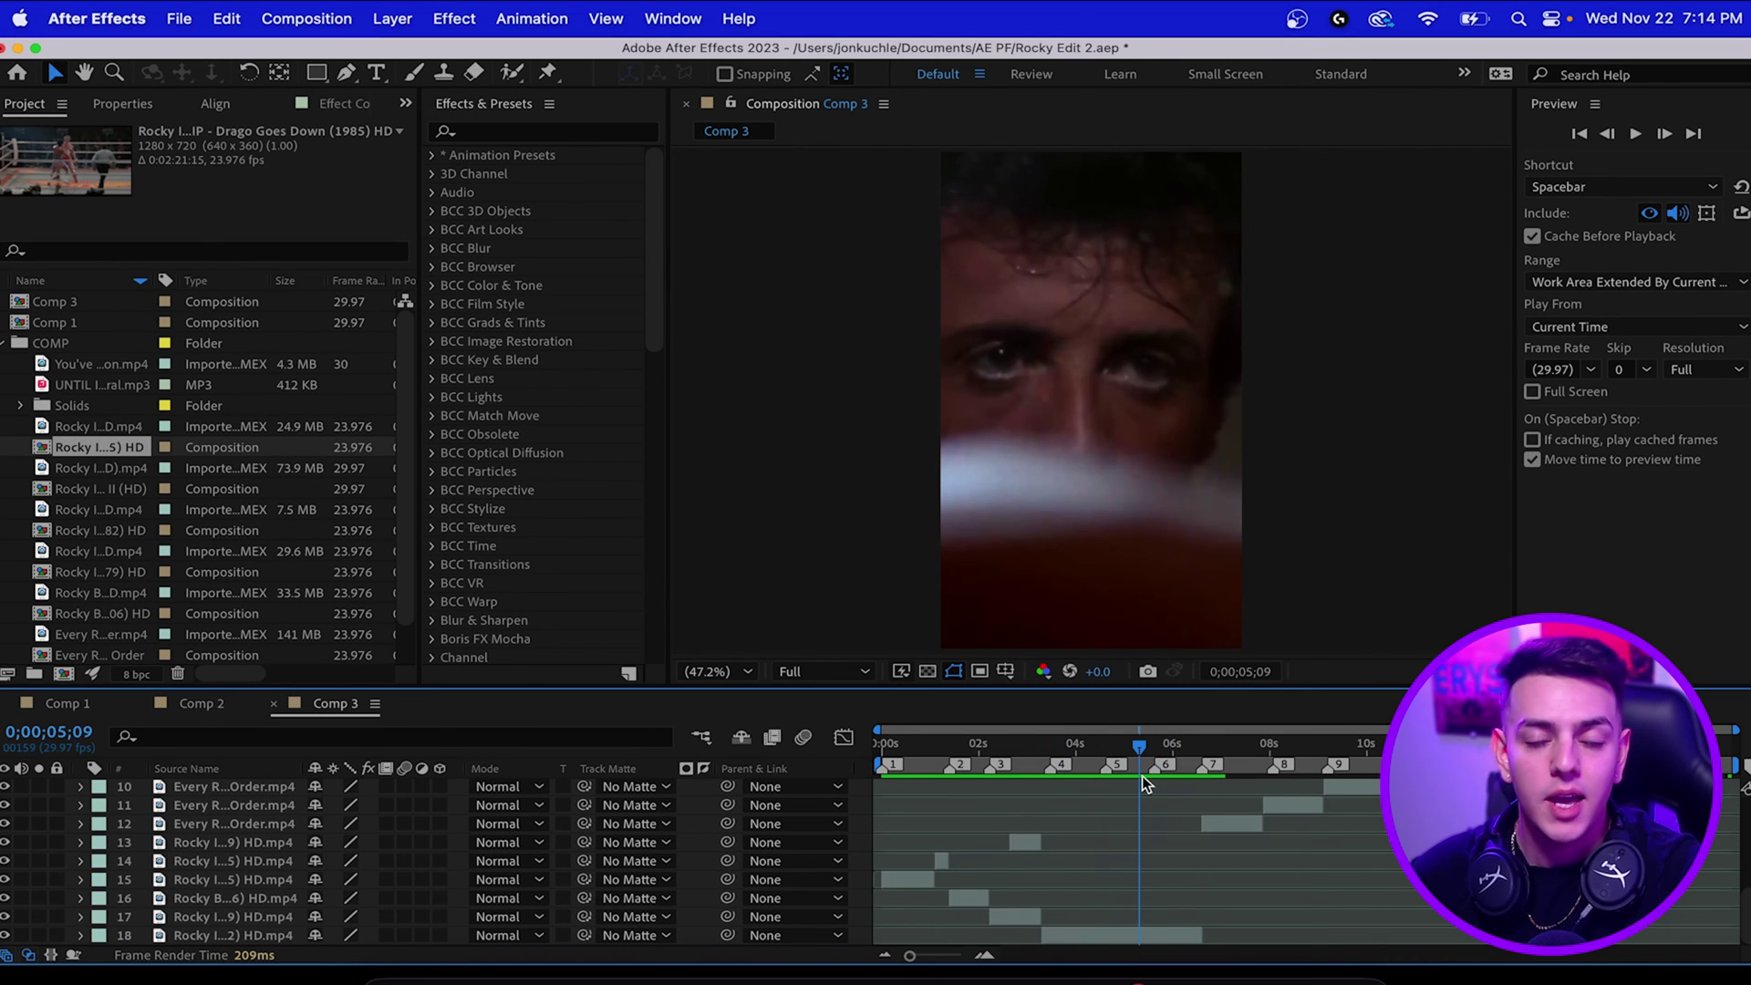
pyautogui.click(1043, 760)
pyautogui.press('l')
pyautogui.press('l')
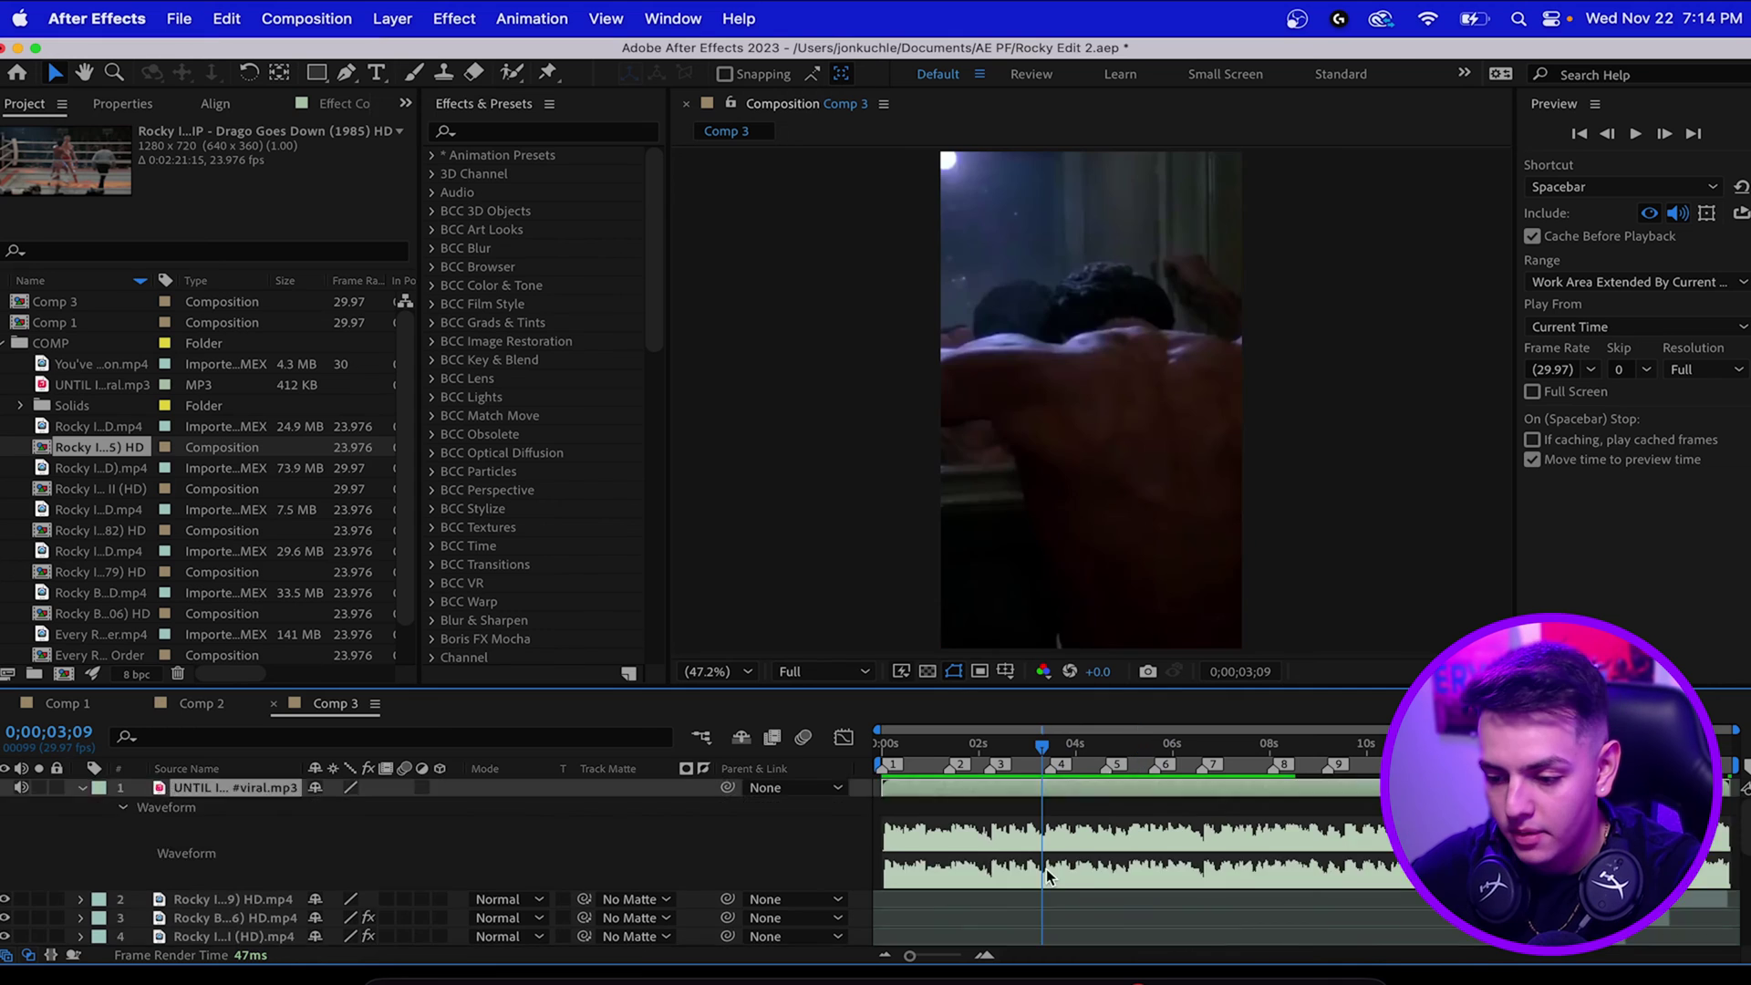
pyautogui.scroll(-2, 1047, 869)
pyautogui.scroll(2, 1046, 868)
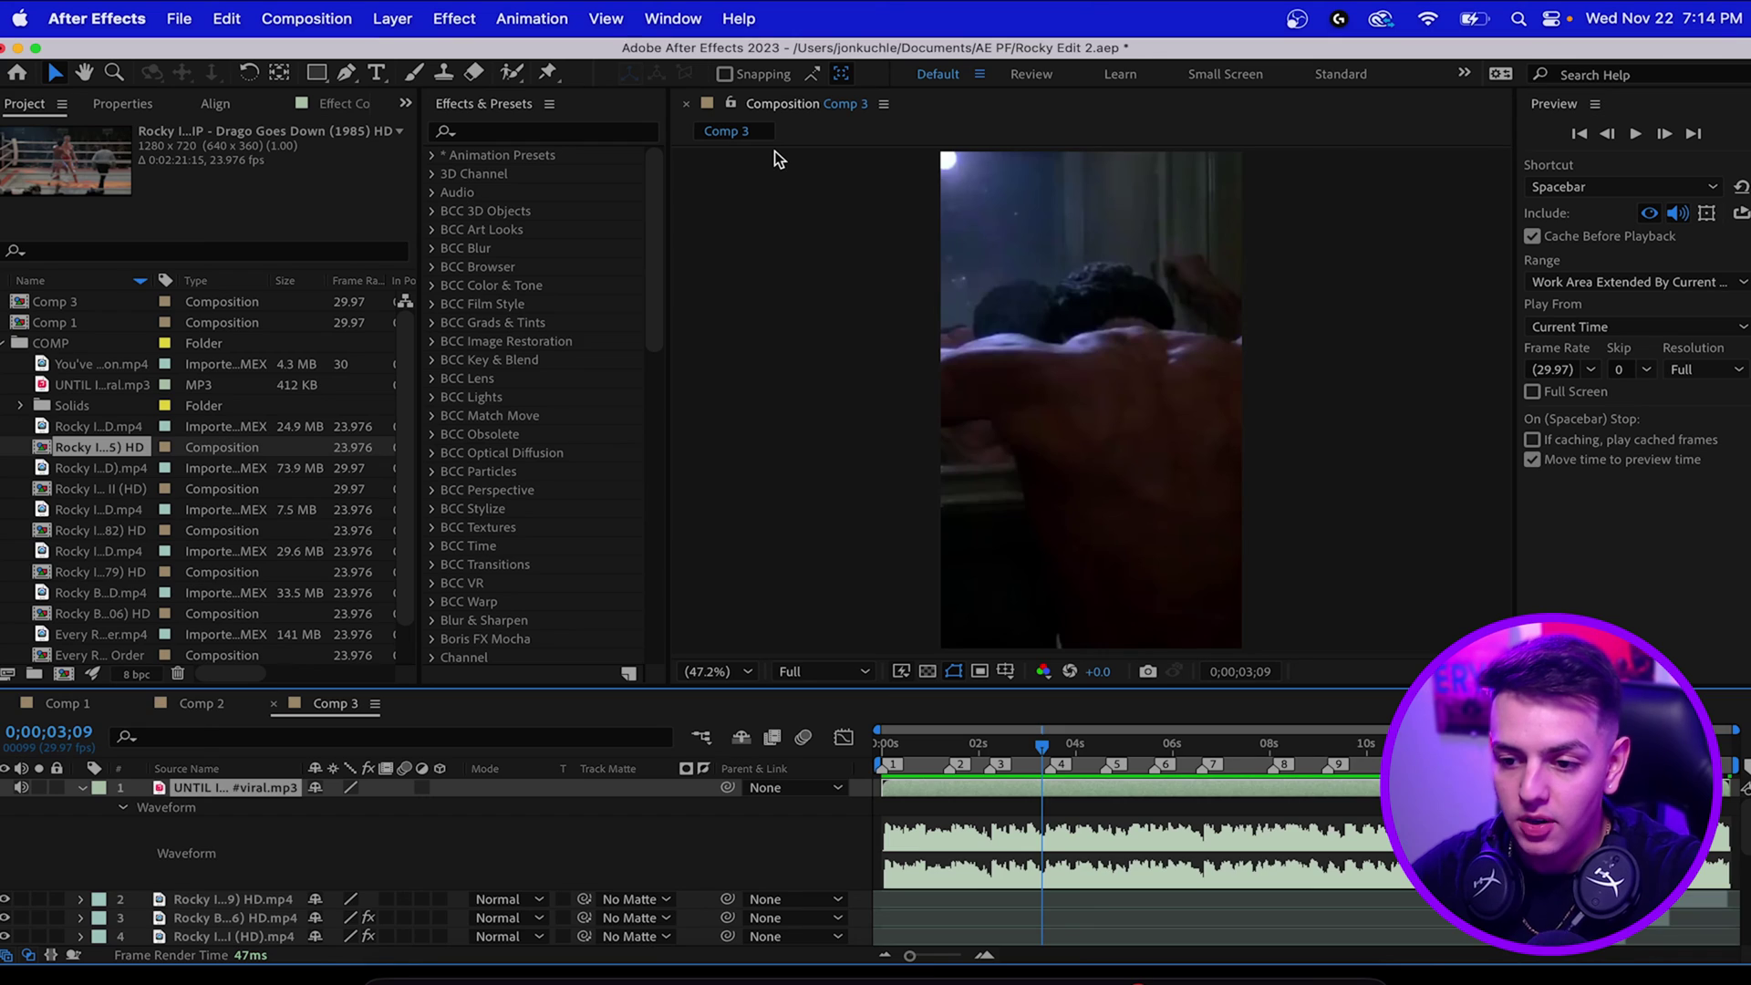
pyautogui.click(390, 20)
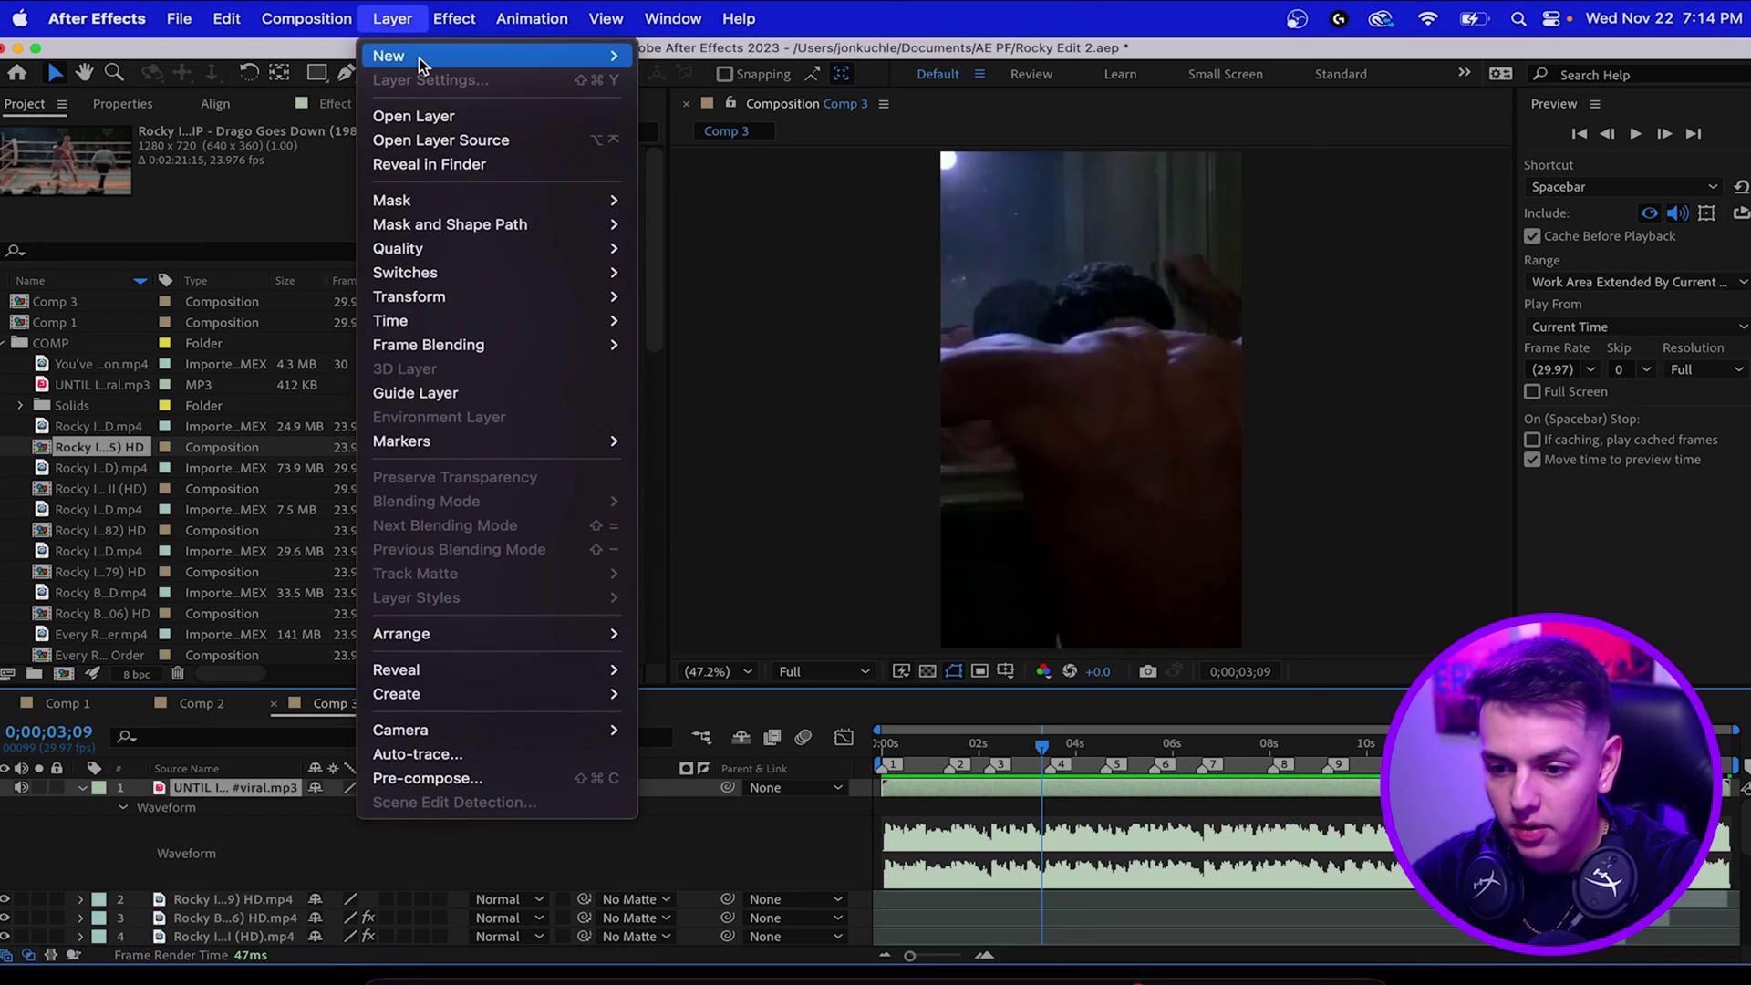
# Add an adjustment layer, apply Lumetri Color found by search, then delete the effect
pyautogui.moveTo(390, 56)
pyautogui.click(757, 209)
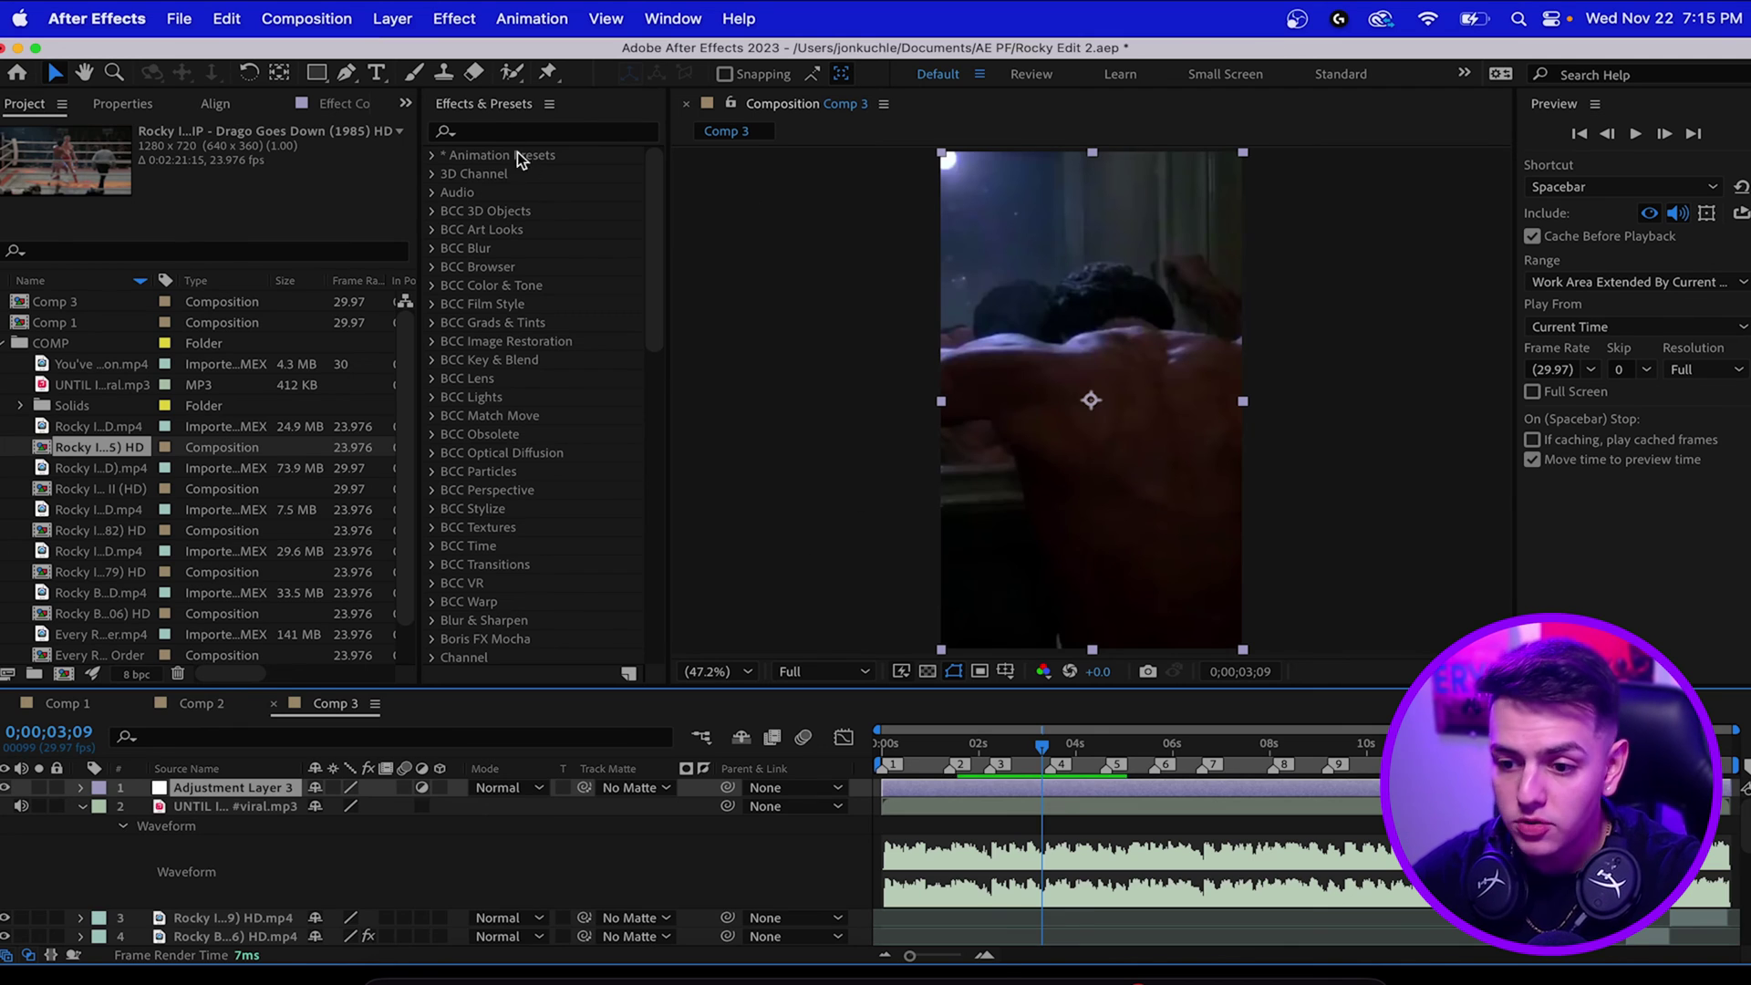
pyautogui.click(497, 132)
pyautogui.write('lumet')
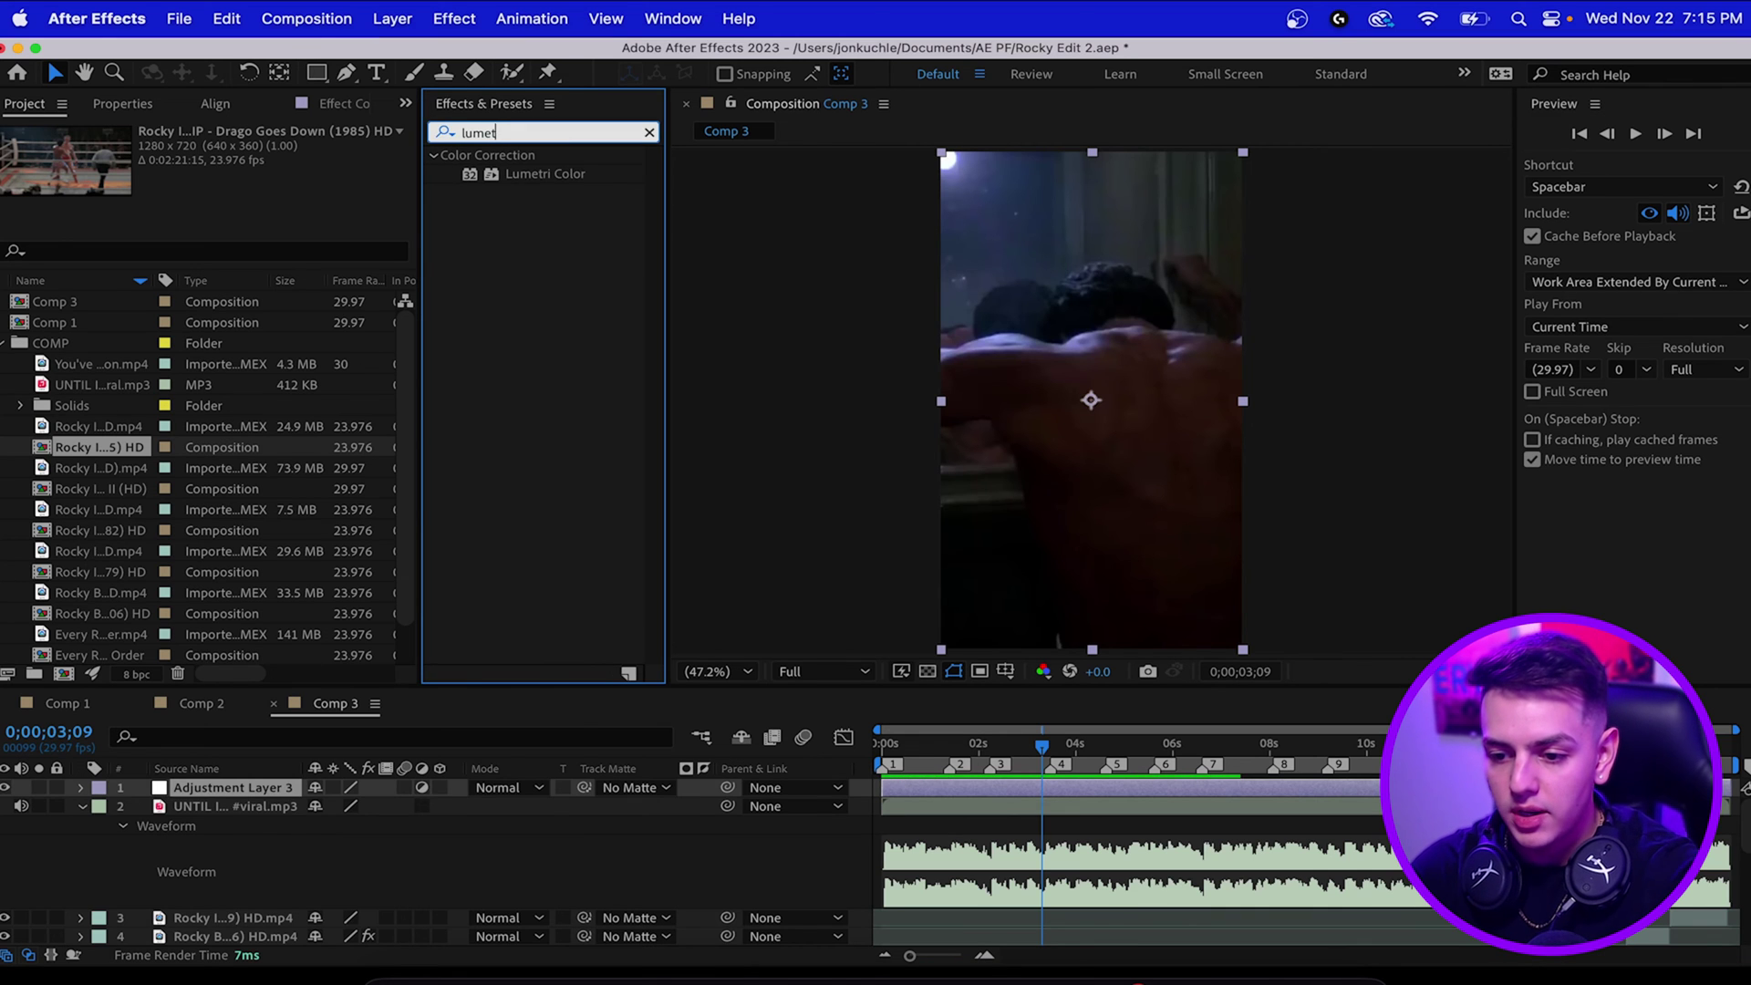
pyautogui.moveTo(544, 174); pyautogui.dragTo(265, 788)
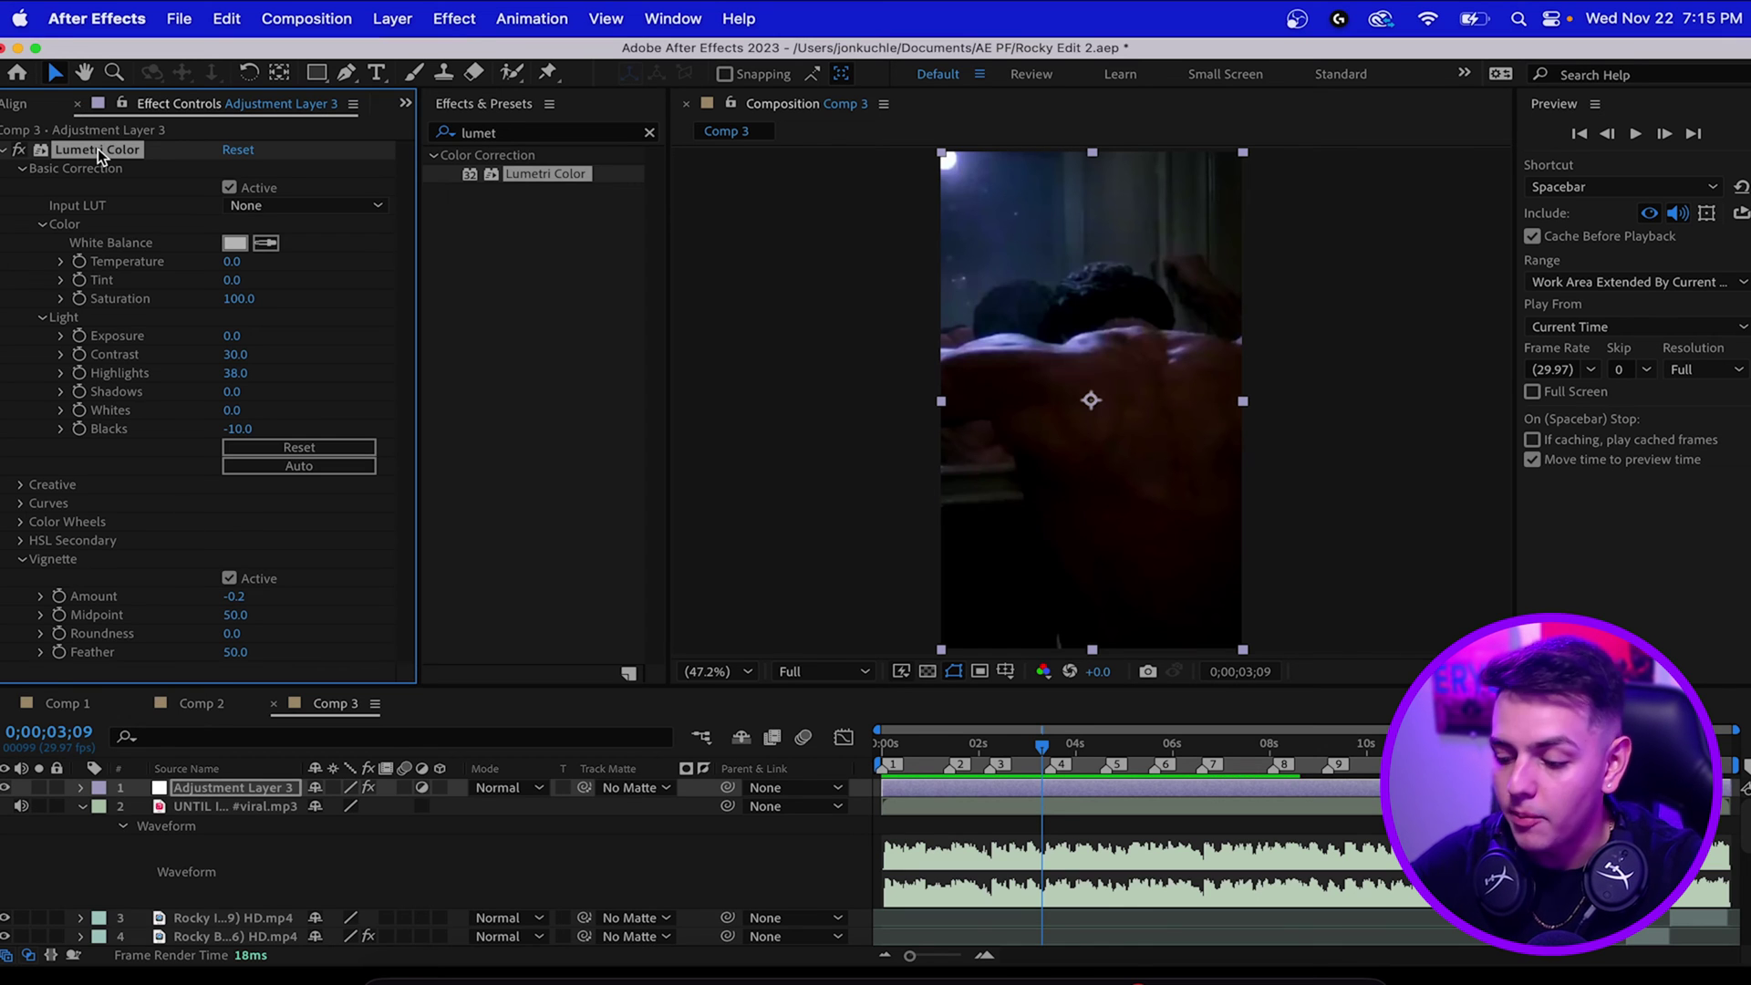
pyautogui.press('Delete')
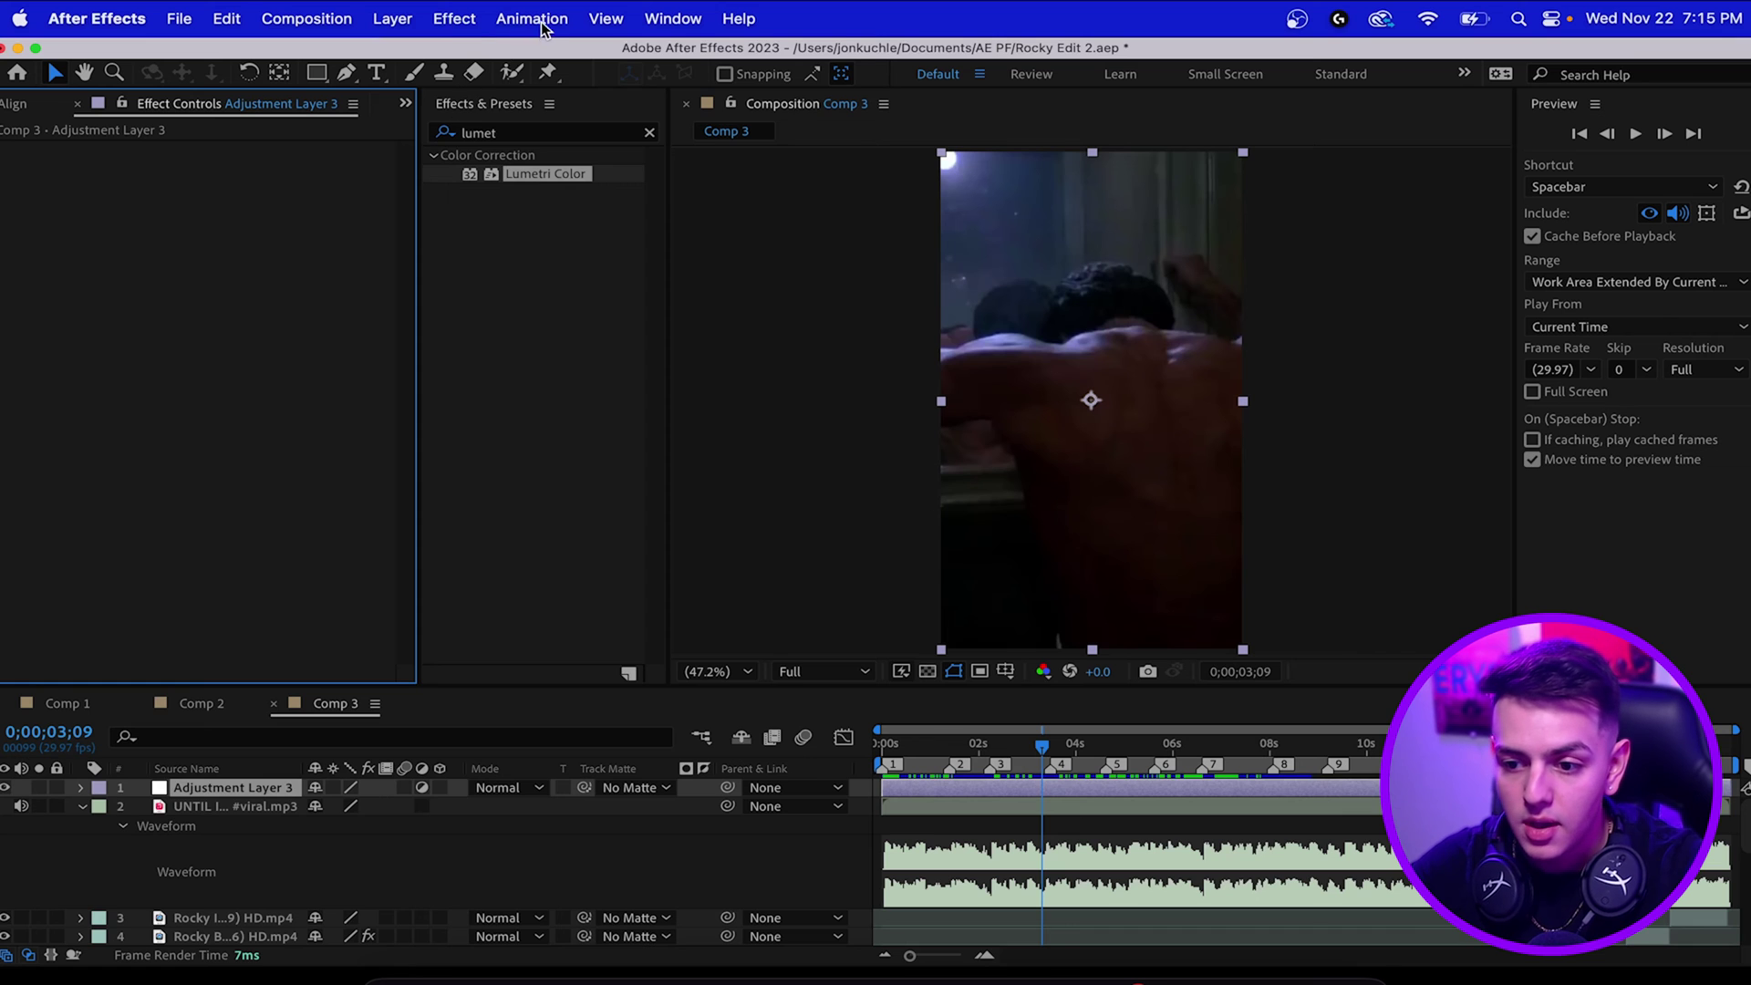
# Apply the Color Grade.ffx preset from AE PRESETS to the adjustment layer and scrub to review
pyautogui.click(543, 23)
pyautogui.click(564, 79)
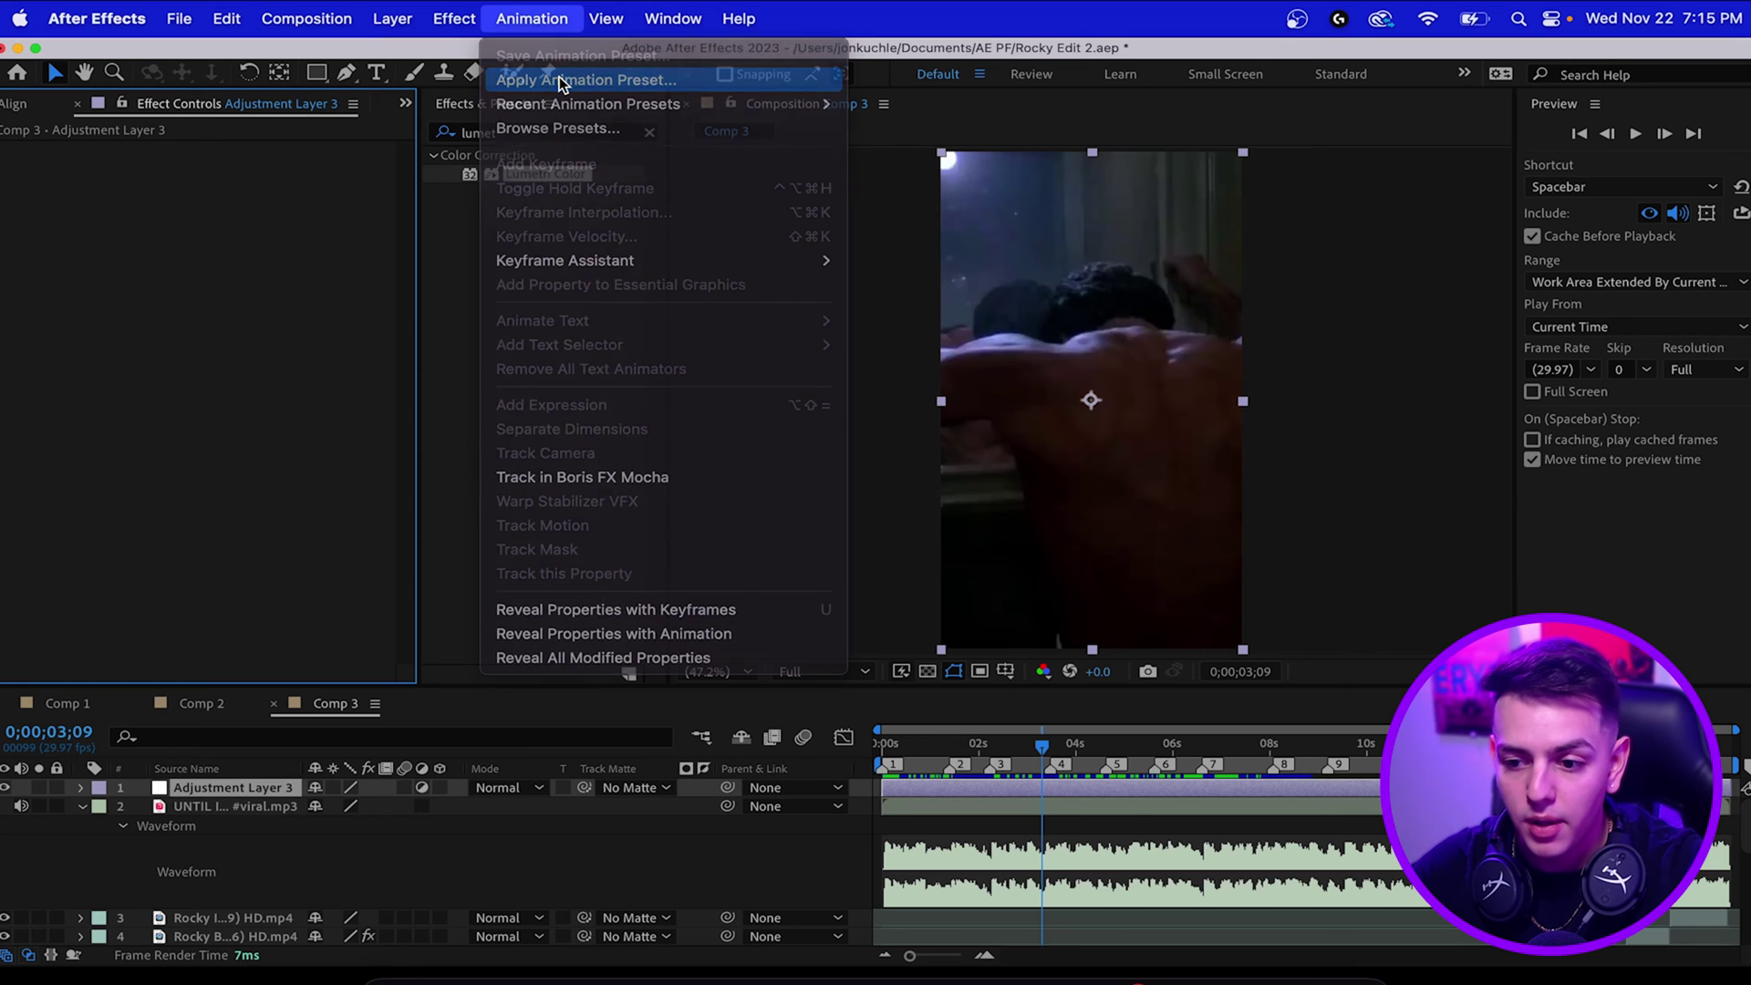
pyautogui.click(725, 261)
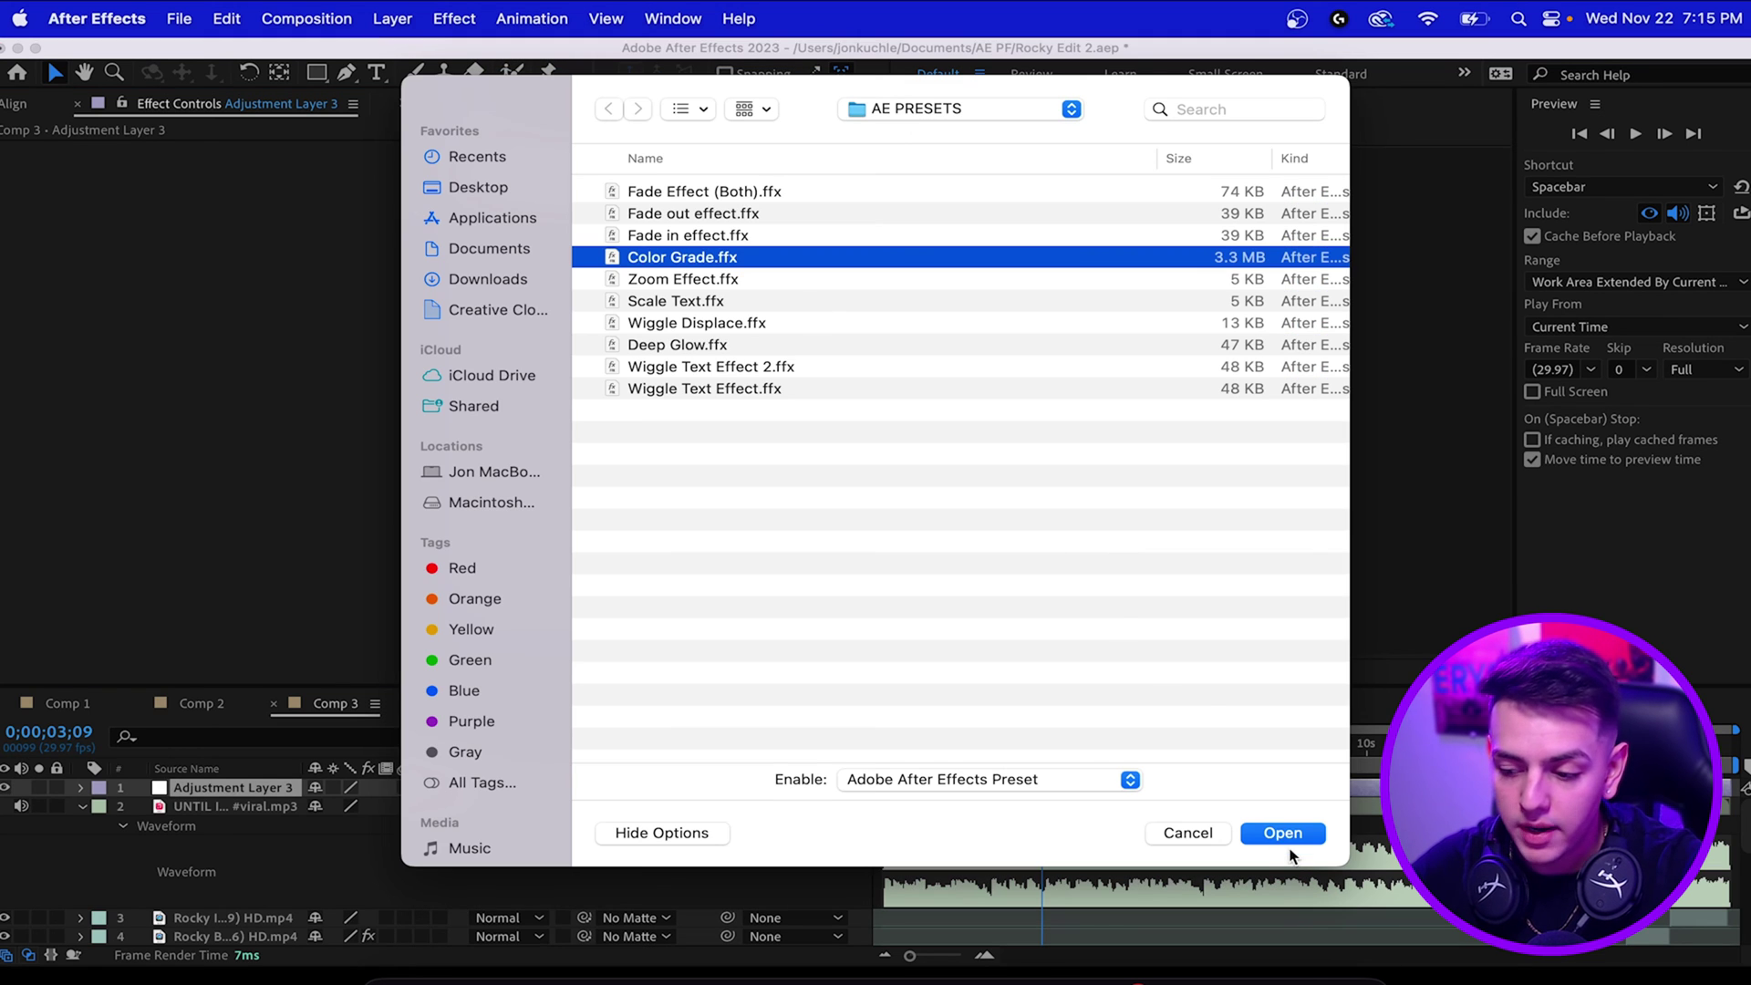
pyautogui.click(1296, 843)
pyautogui.click(954, 746)
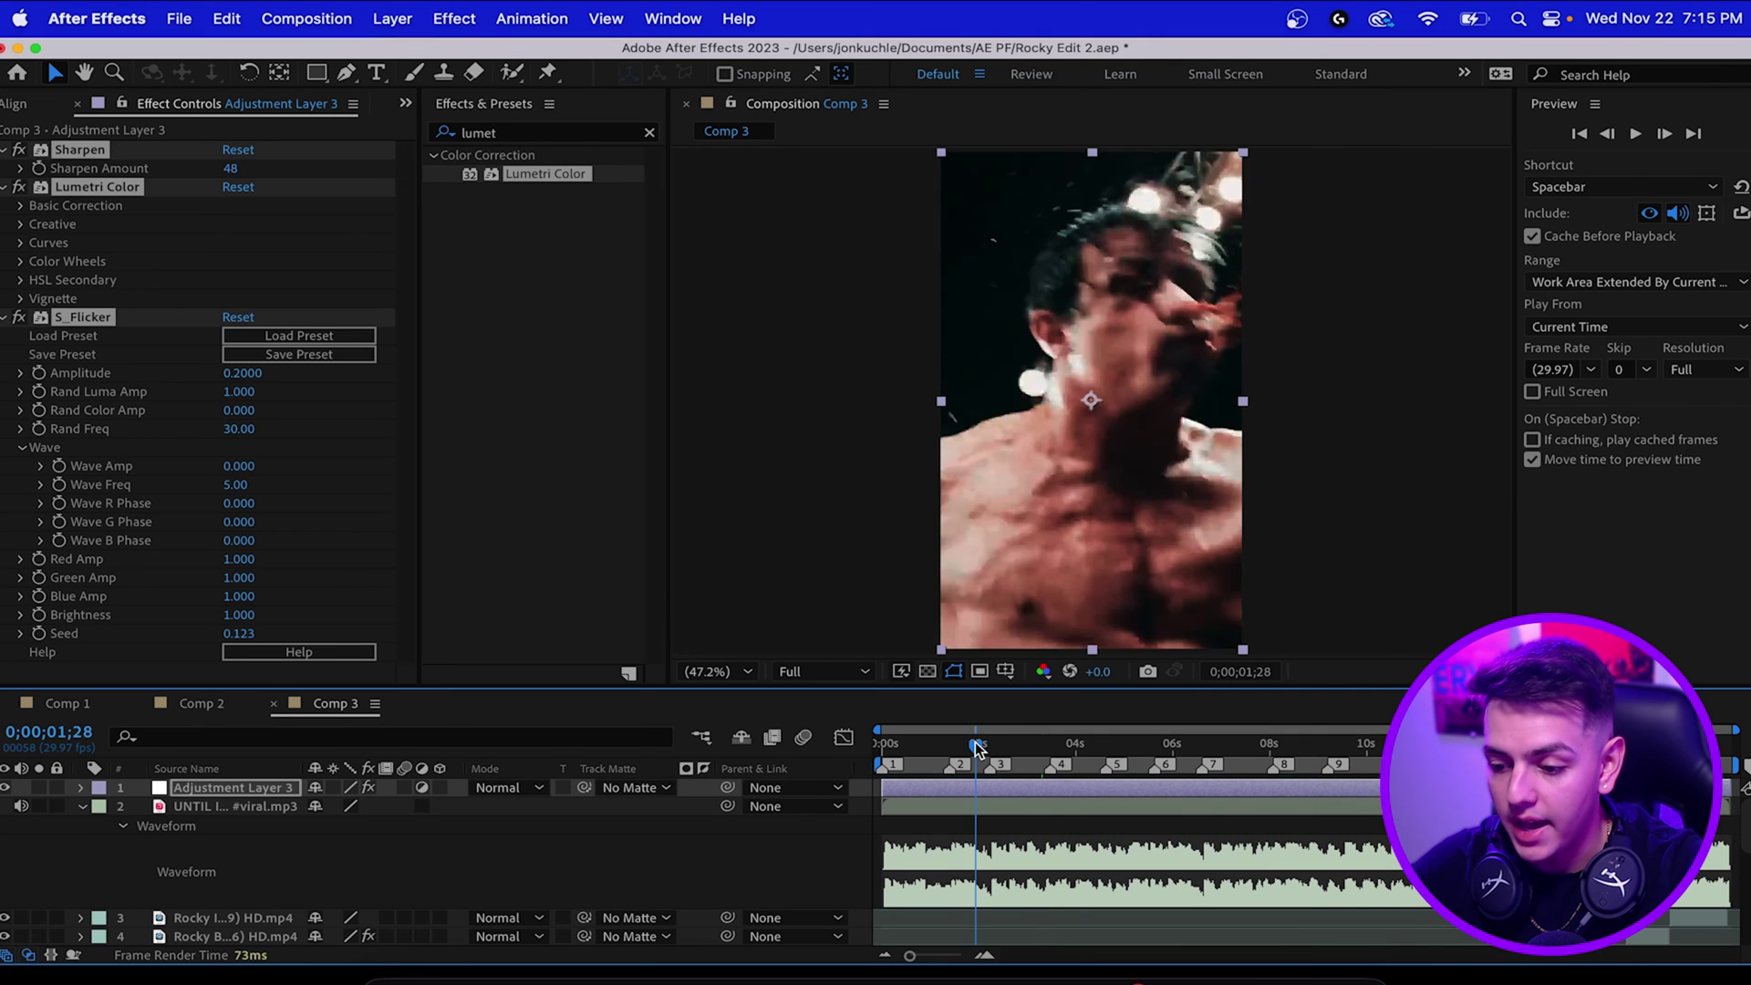
pyautogui.moveTo(954, 746); pyautogui.dragTo(973, 762)
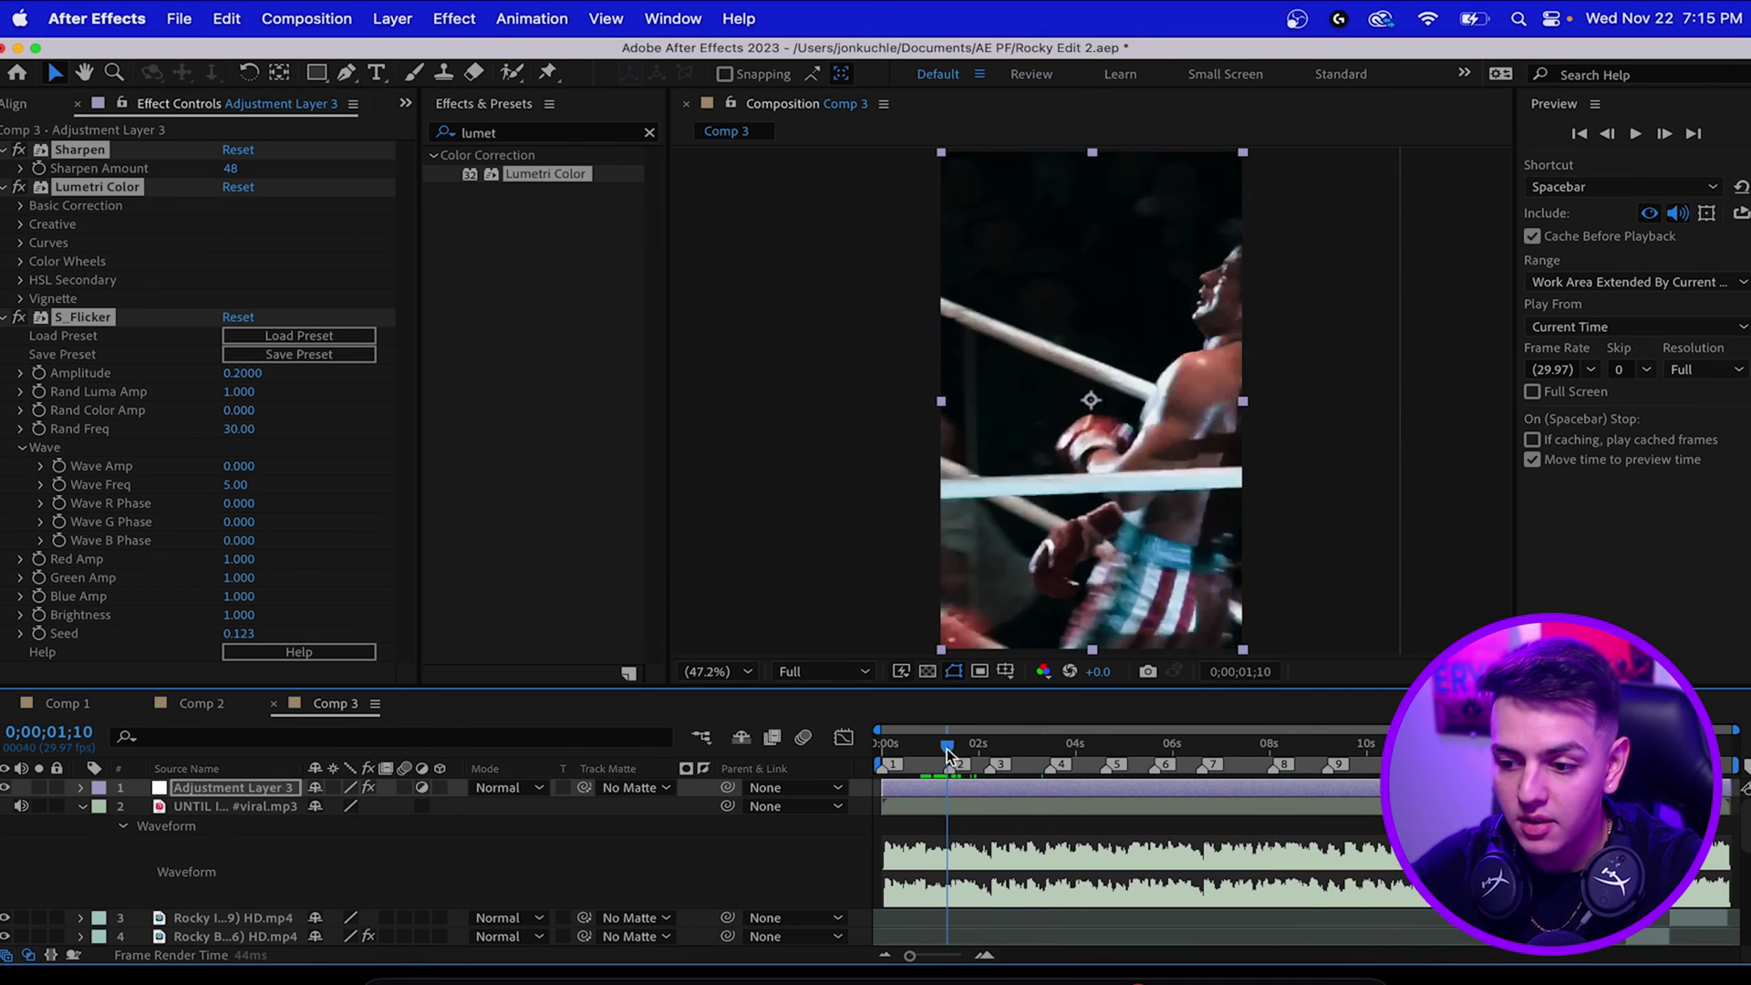
pyautogui.moveTo(973, 762); pyautogui.dragTo(886, 761)
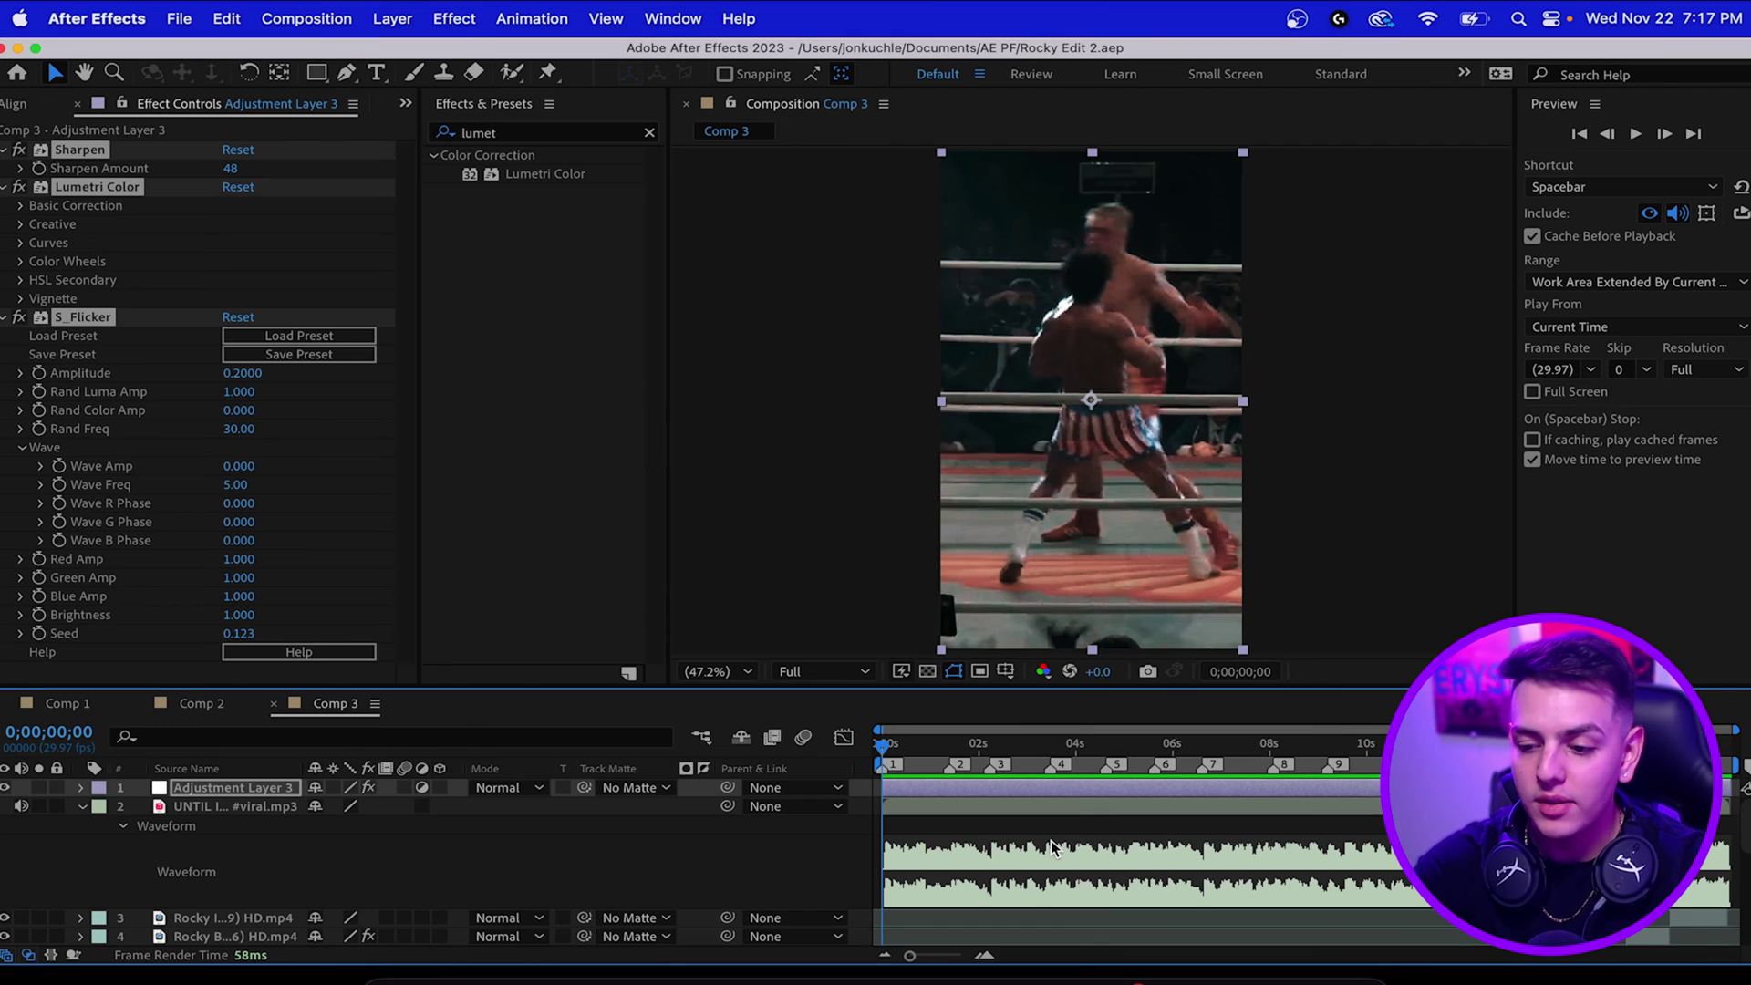
pyautogui.scroll(-5, 1051, 849)
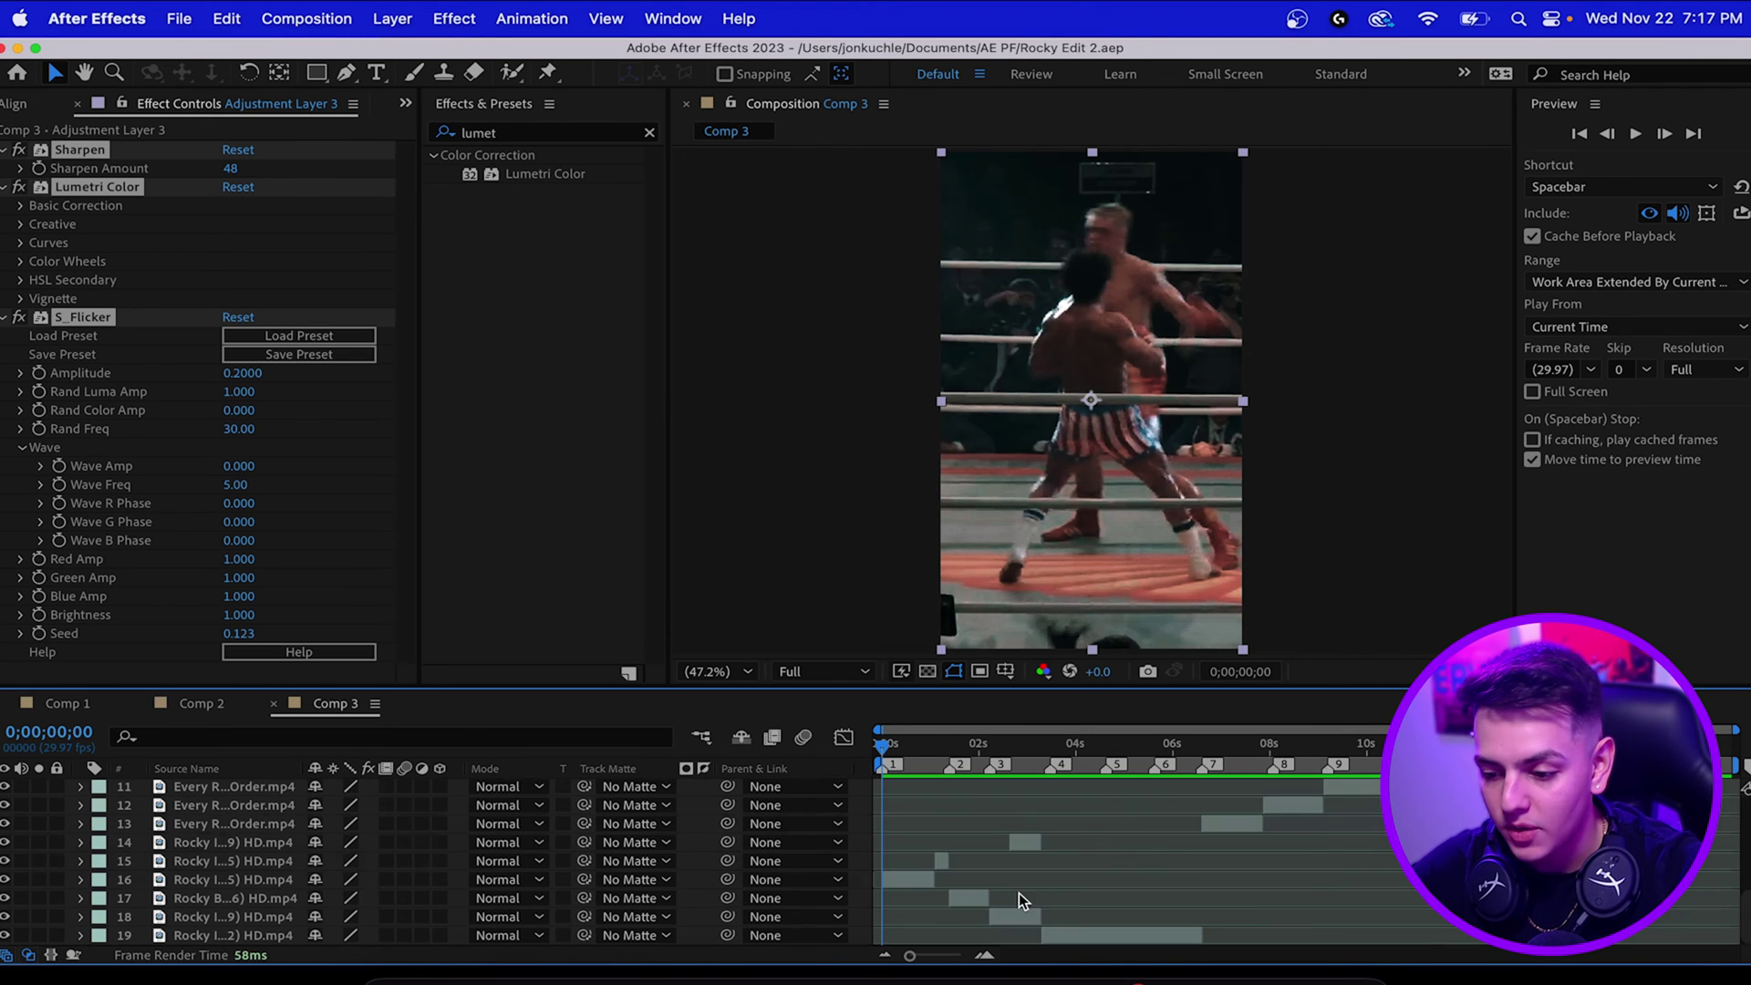
pyautogui.moveTo(914, 749); pyautogui.dragTo(948, 750)
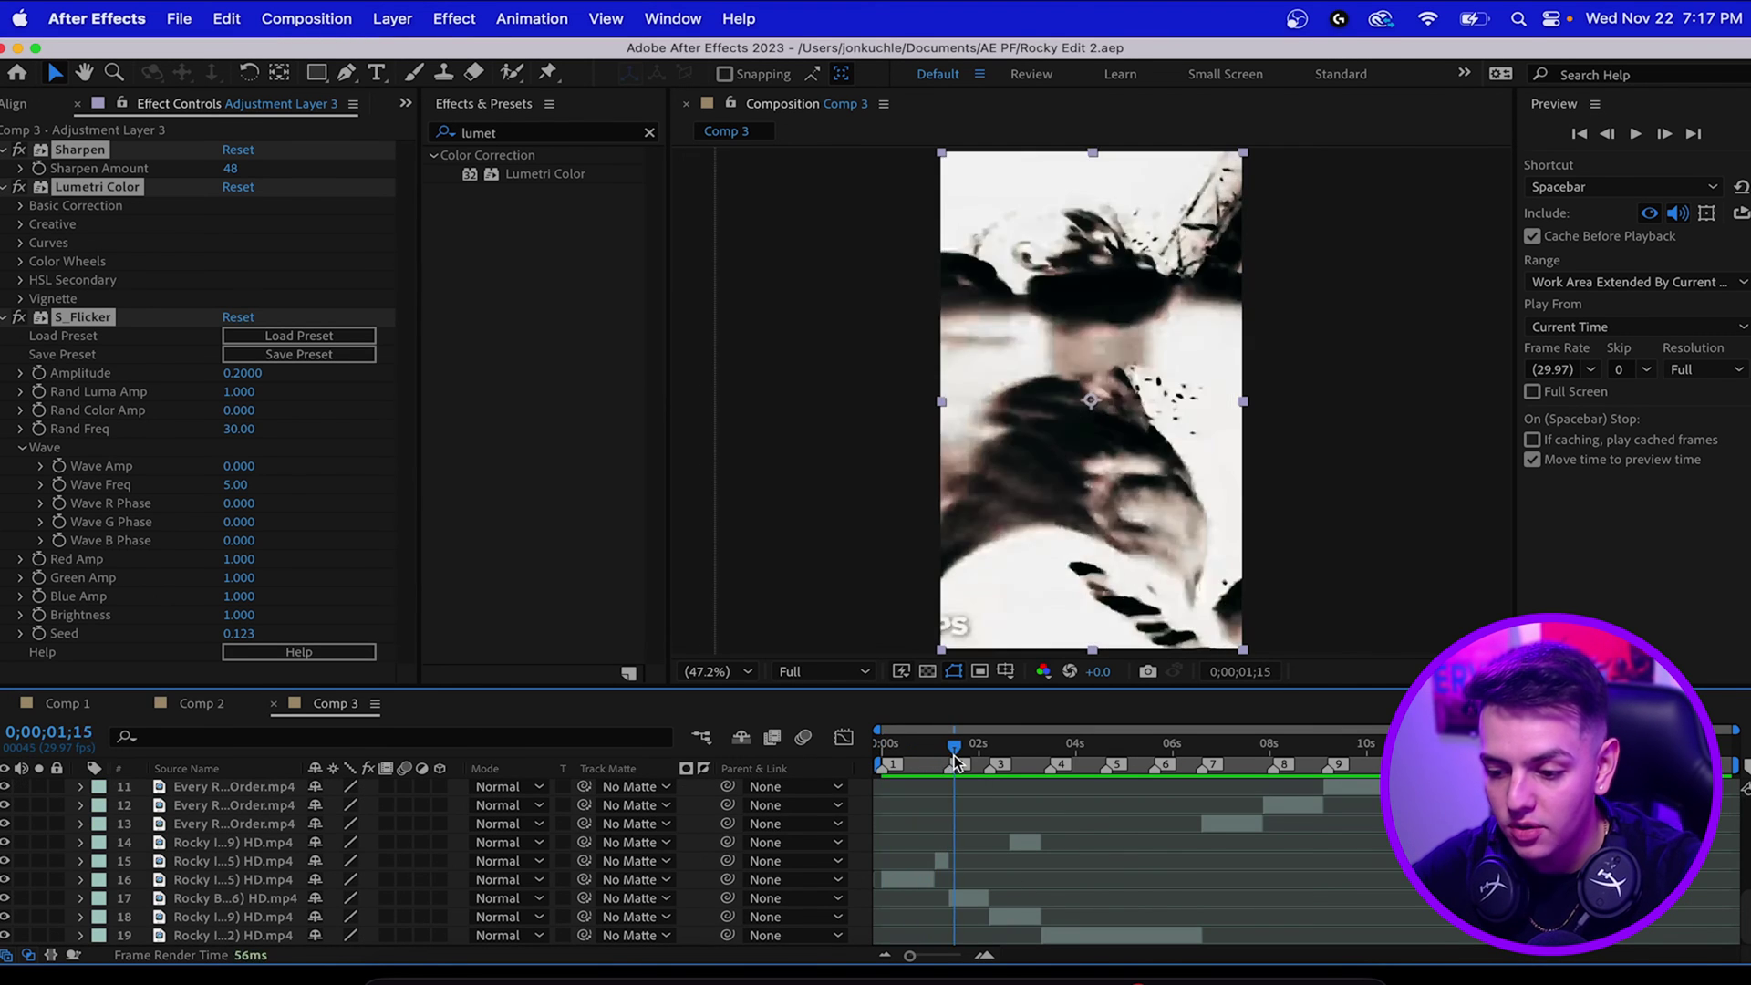
pyautogui.click(877, 740)
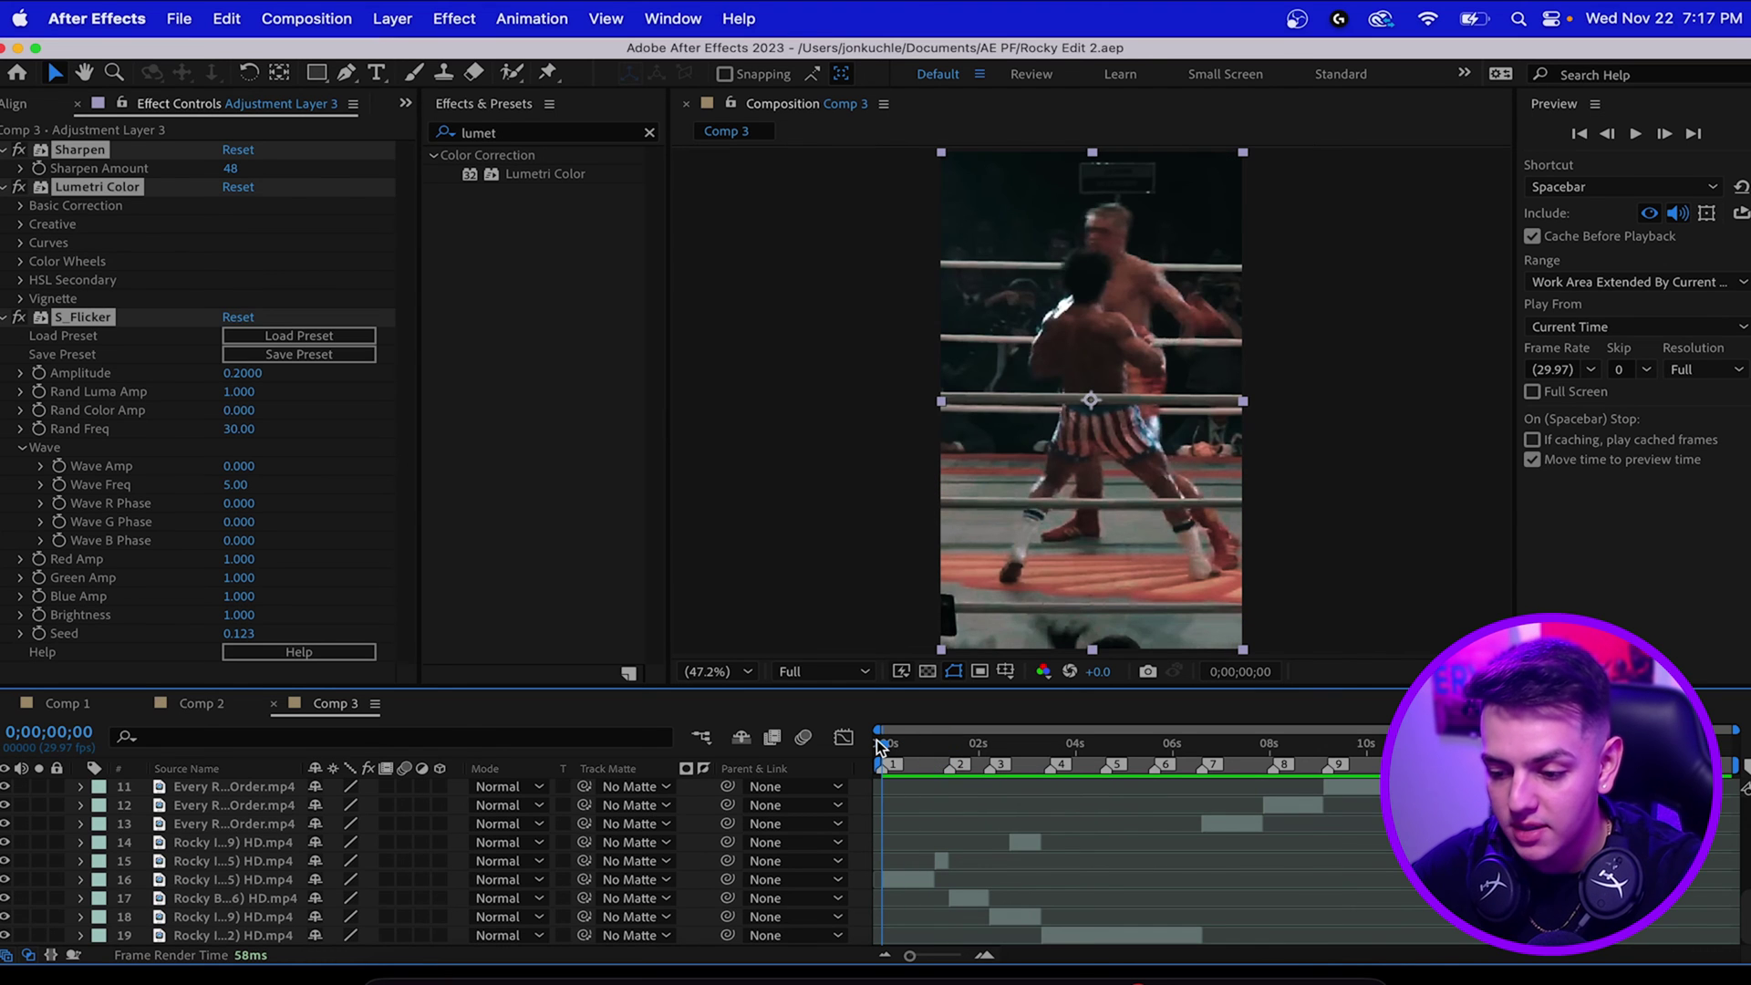
pyautogui.press('space')
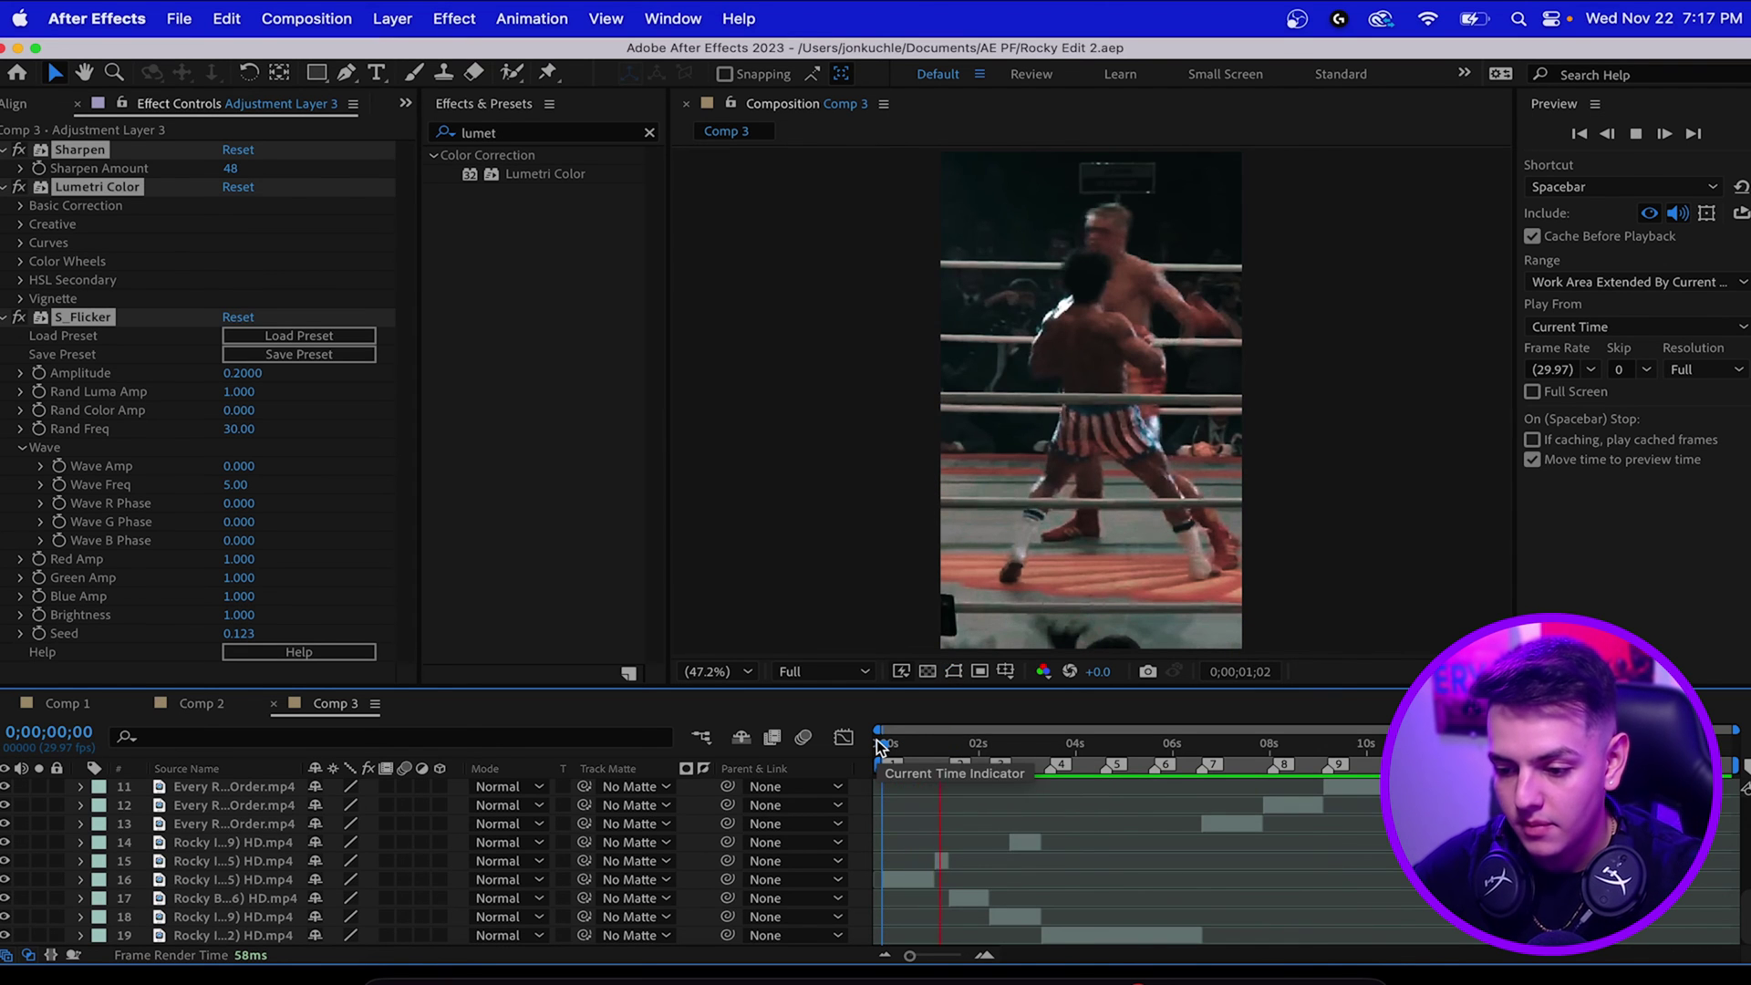
pyautogui.press('space')
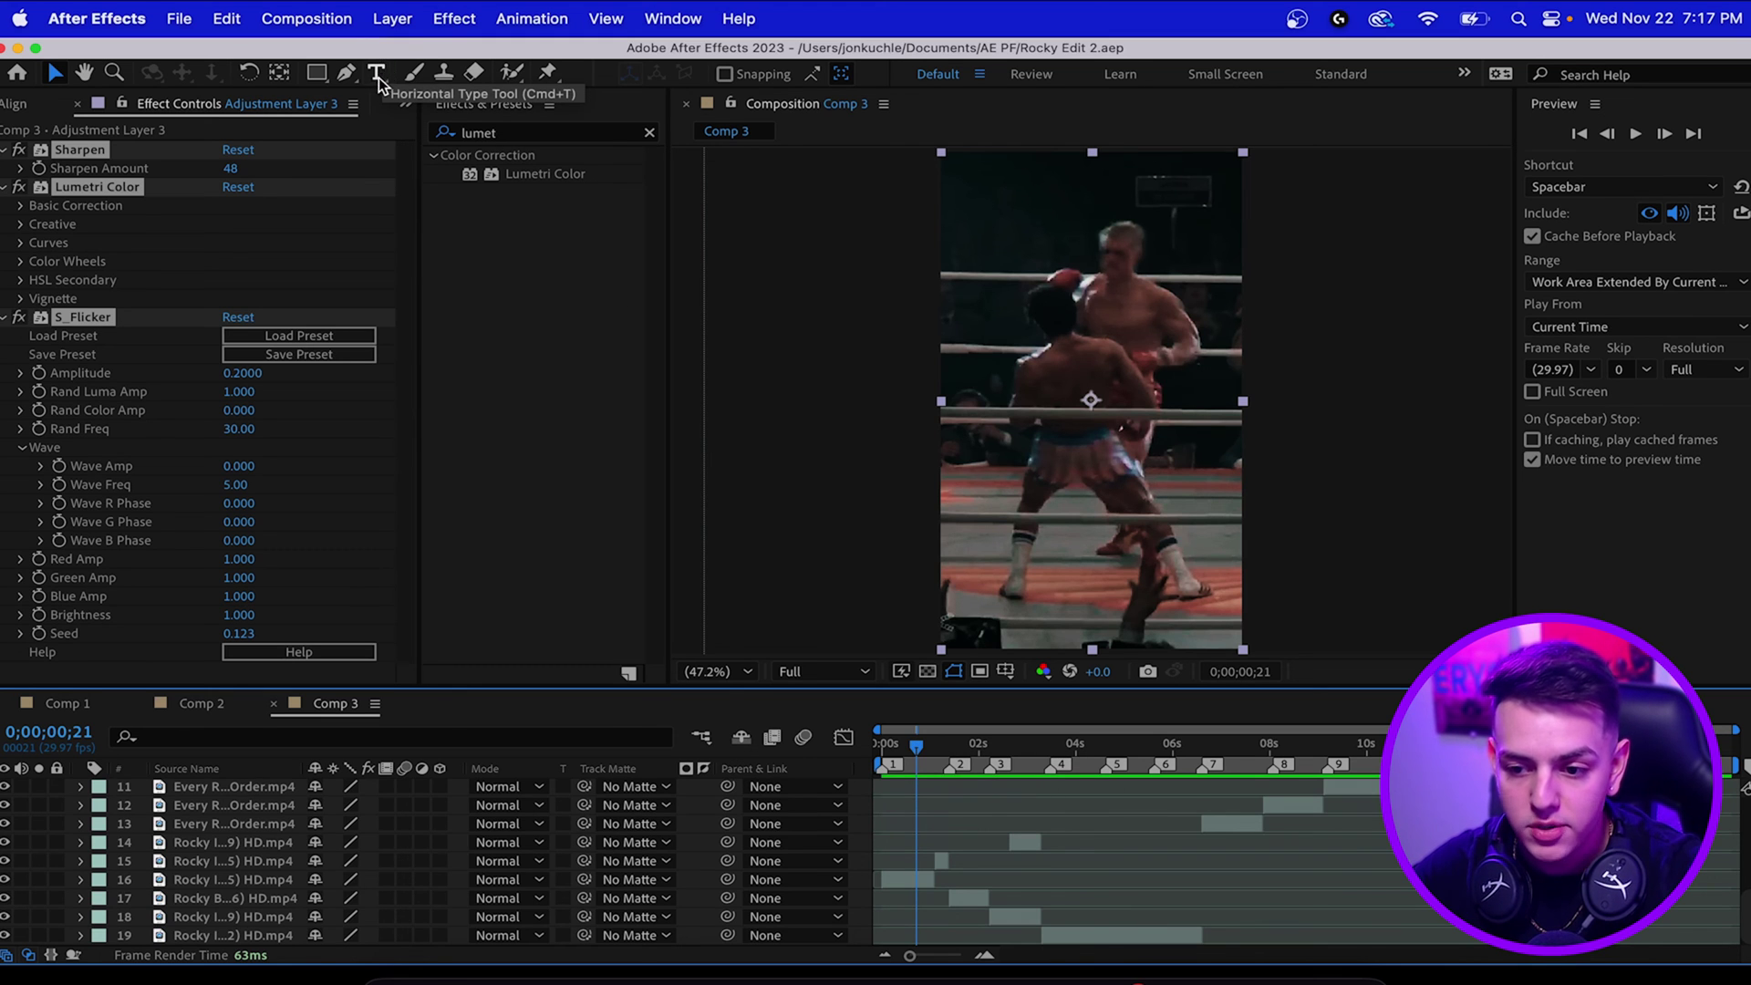
# Type the caption NOBODY BELIEVES IN YOU and reduce its font size to 56 px
pyautogui.click(377, 72)
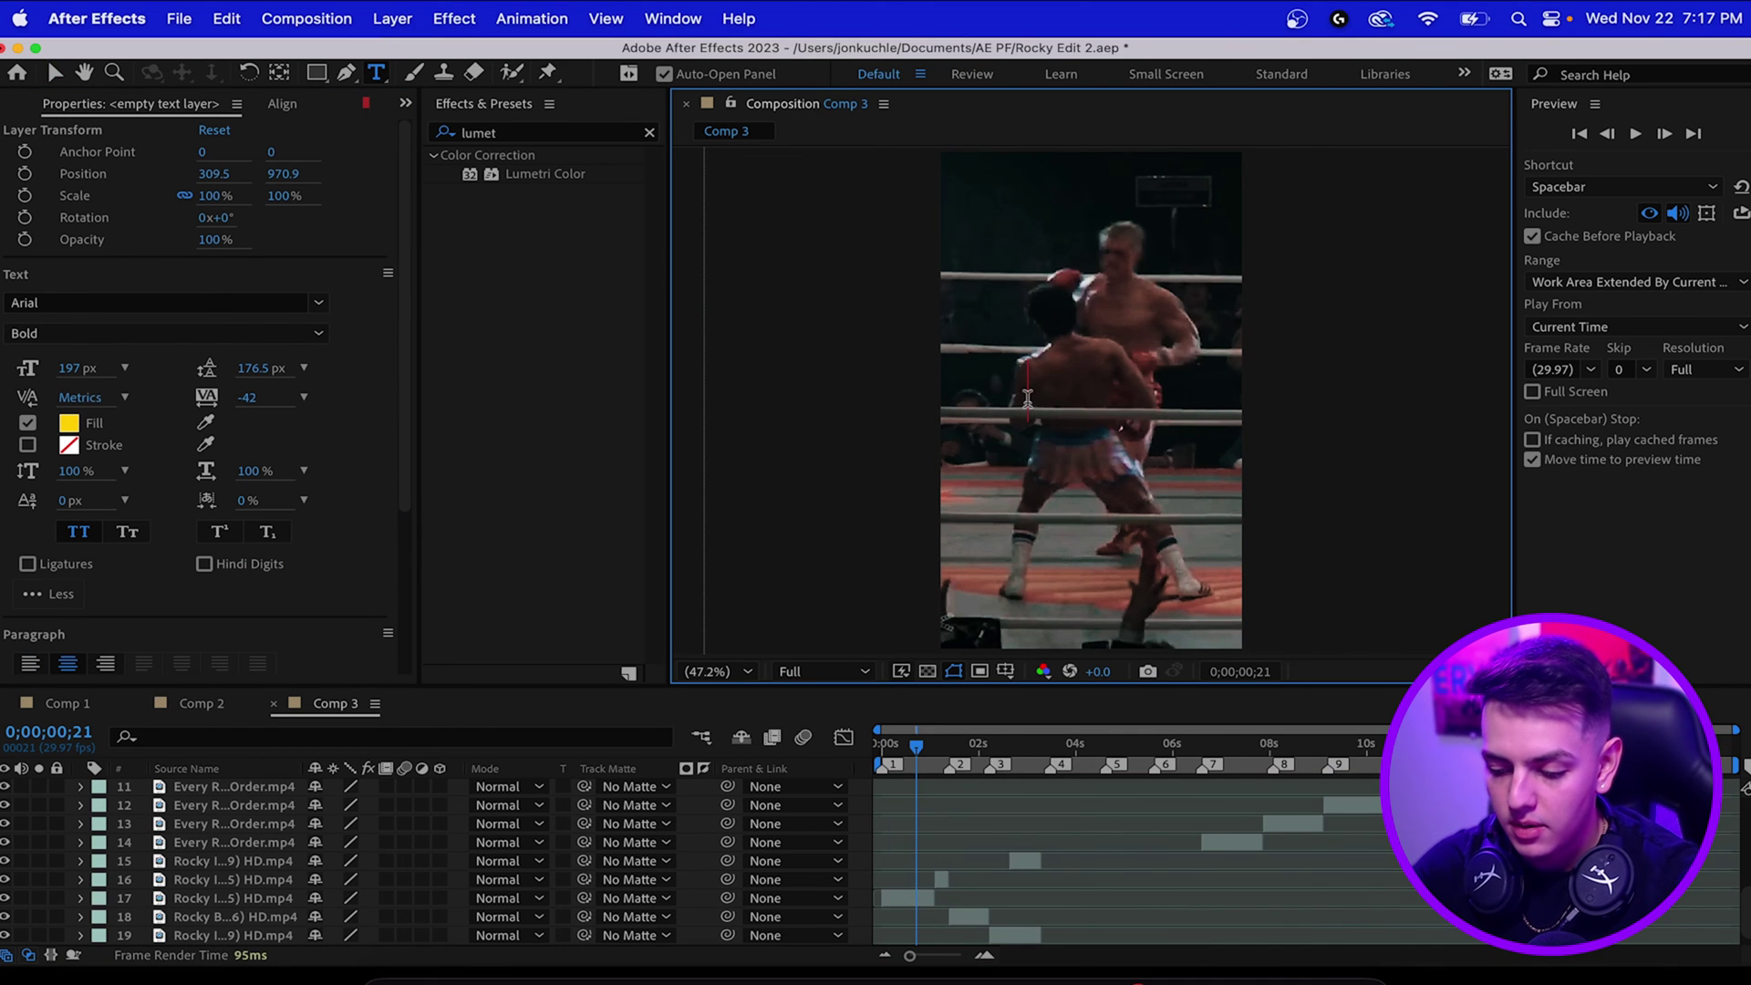
pyautogui.write('NOBODY BELIEVES IN')
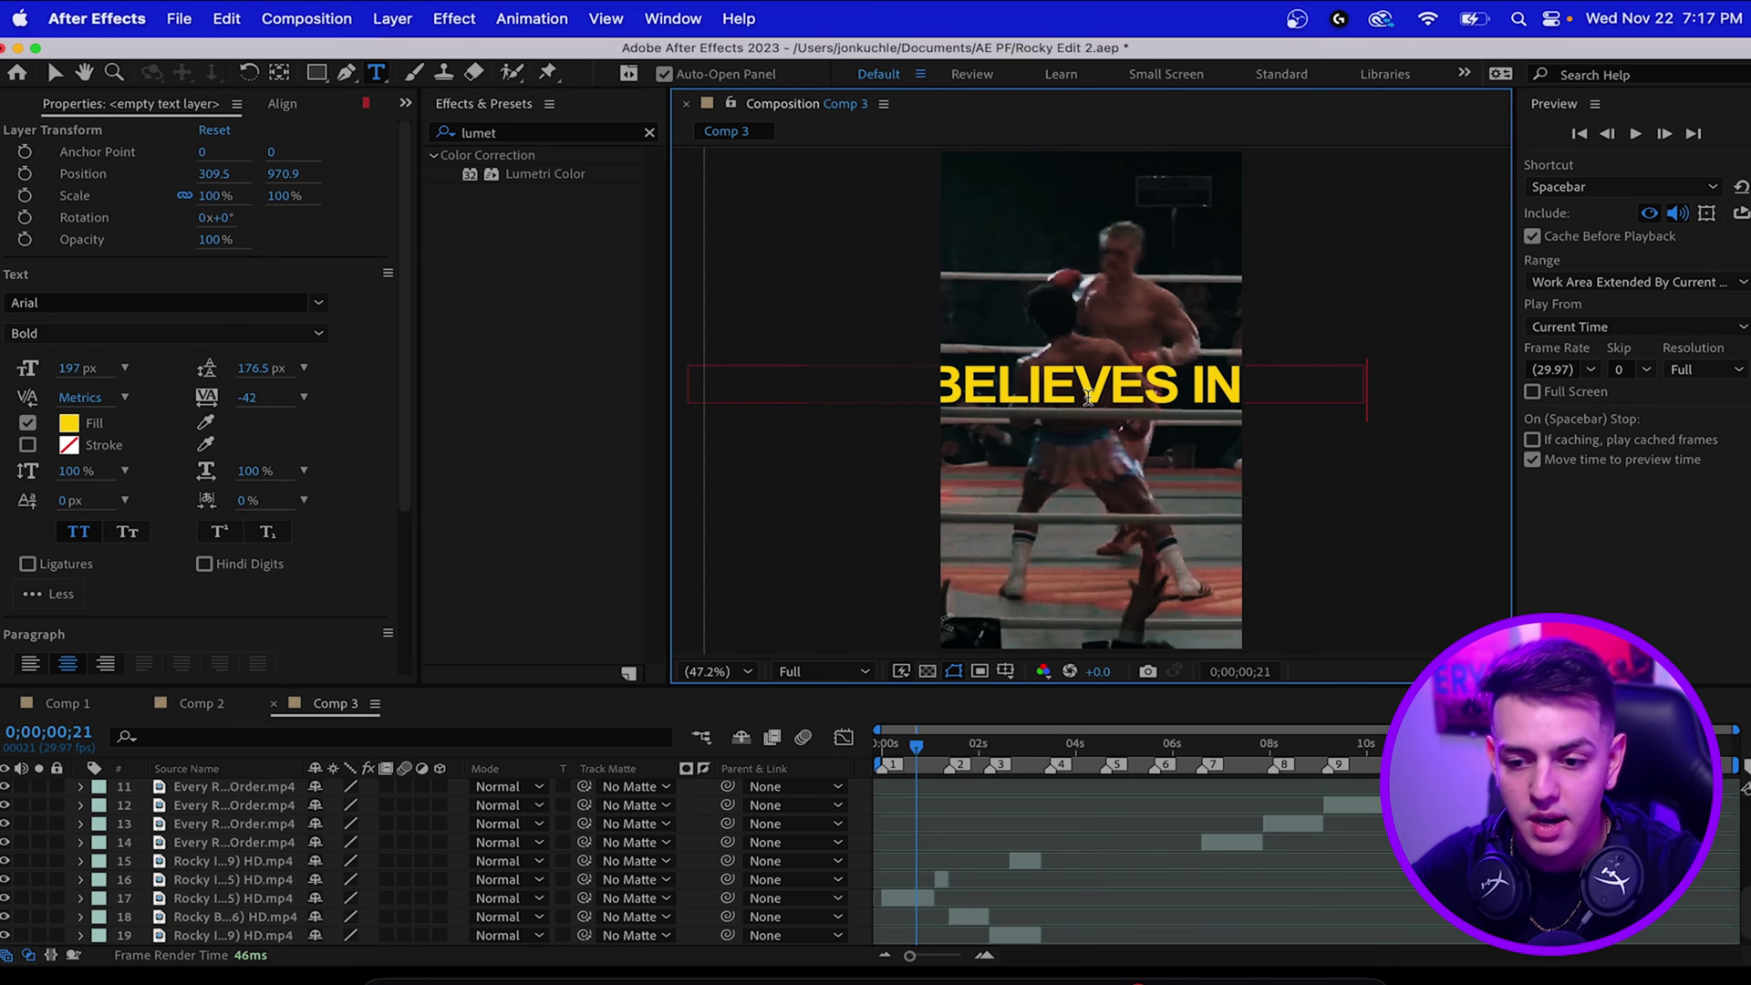
pyautogui.press('super+a')
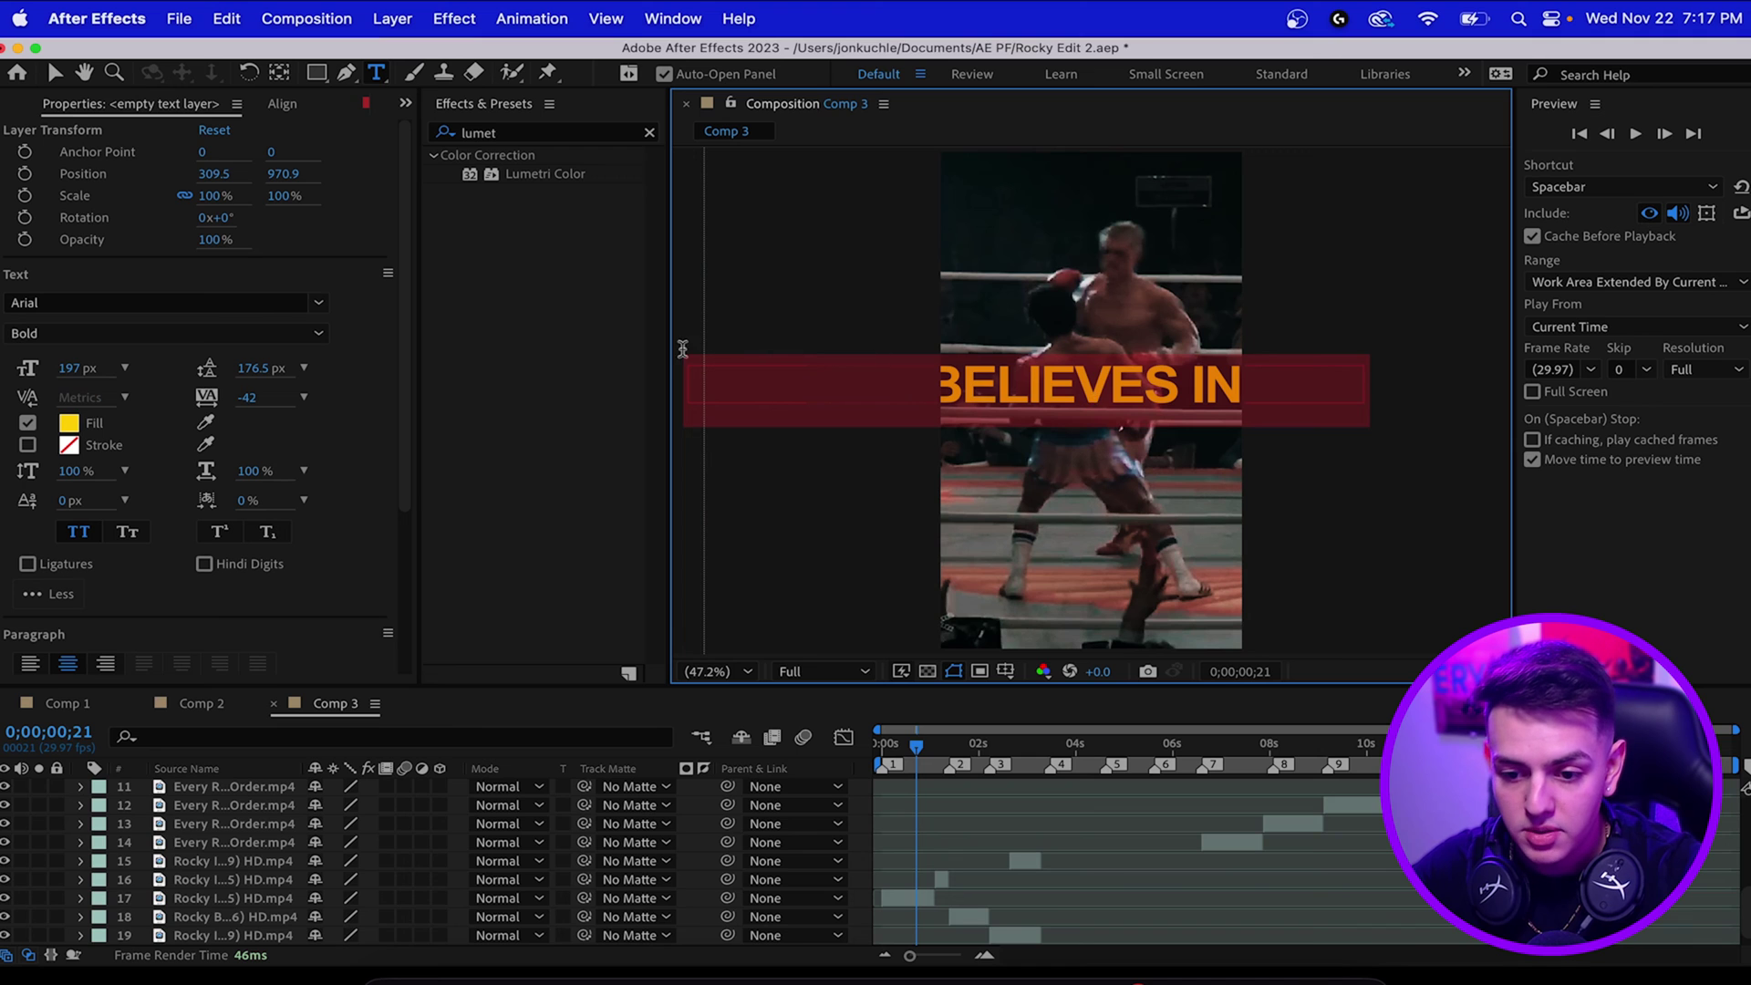
pyautogui.click(75, 373)
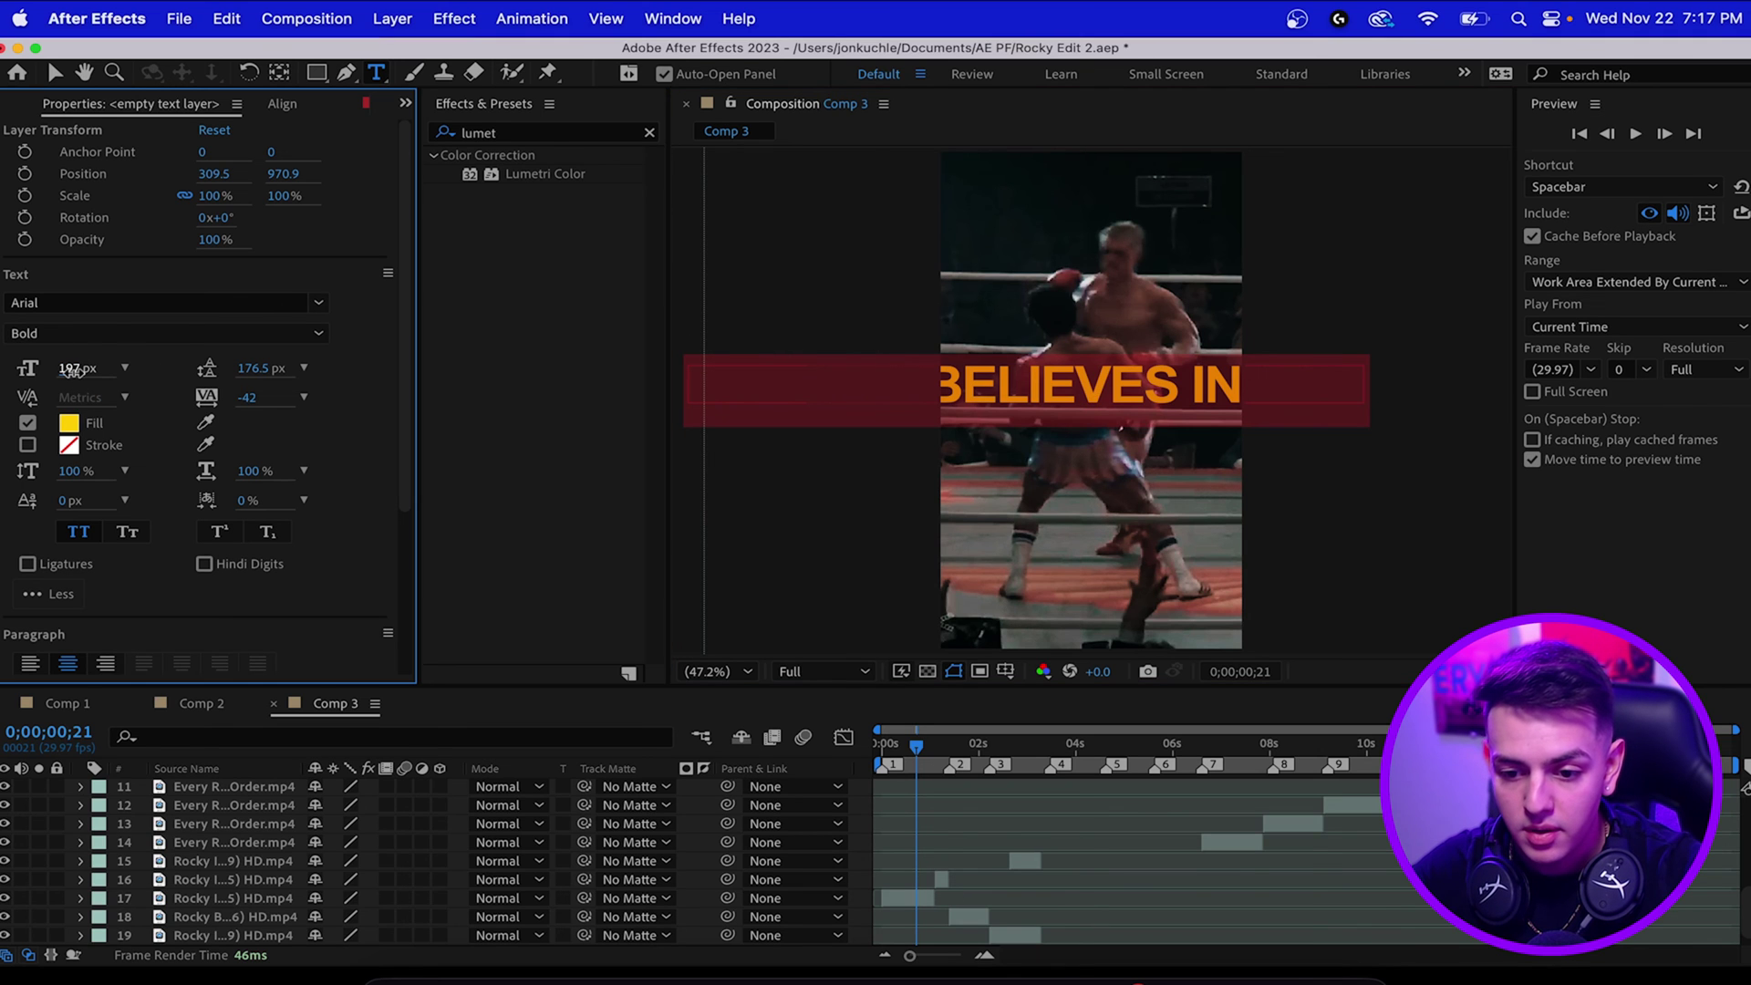
pyautogui.moveTo(66, 370)
pyautogui.mouseDown()
pyautogui.moveTo(14, 371)
pyautogui.moveTo(78, 379)
pyautogui.mouseUp()
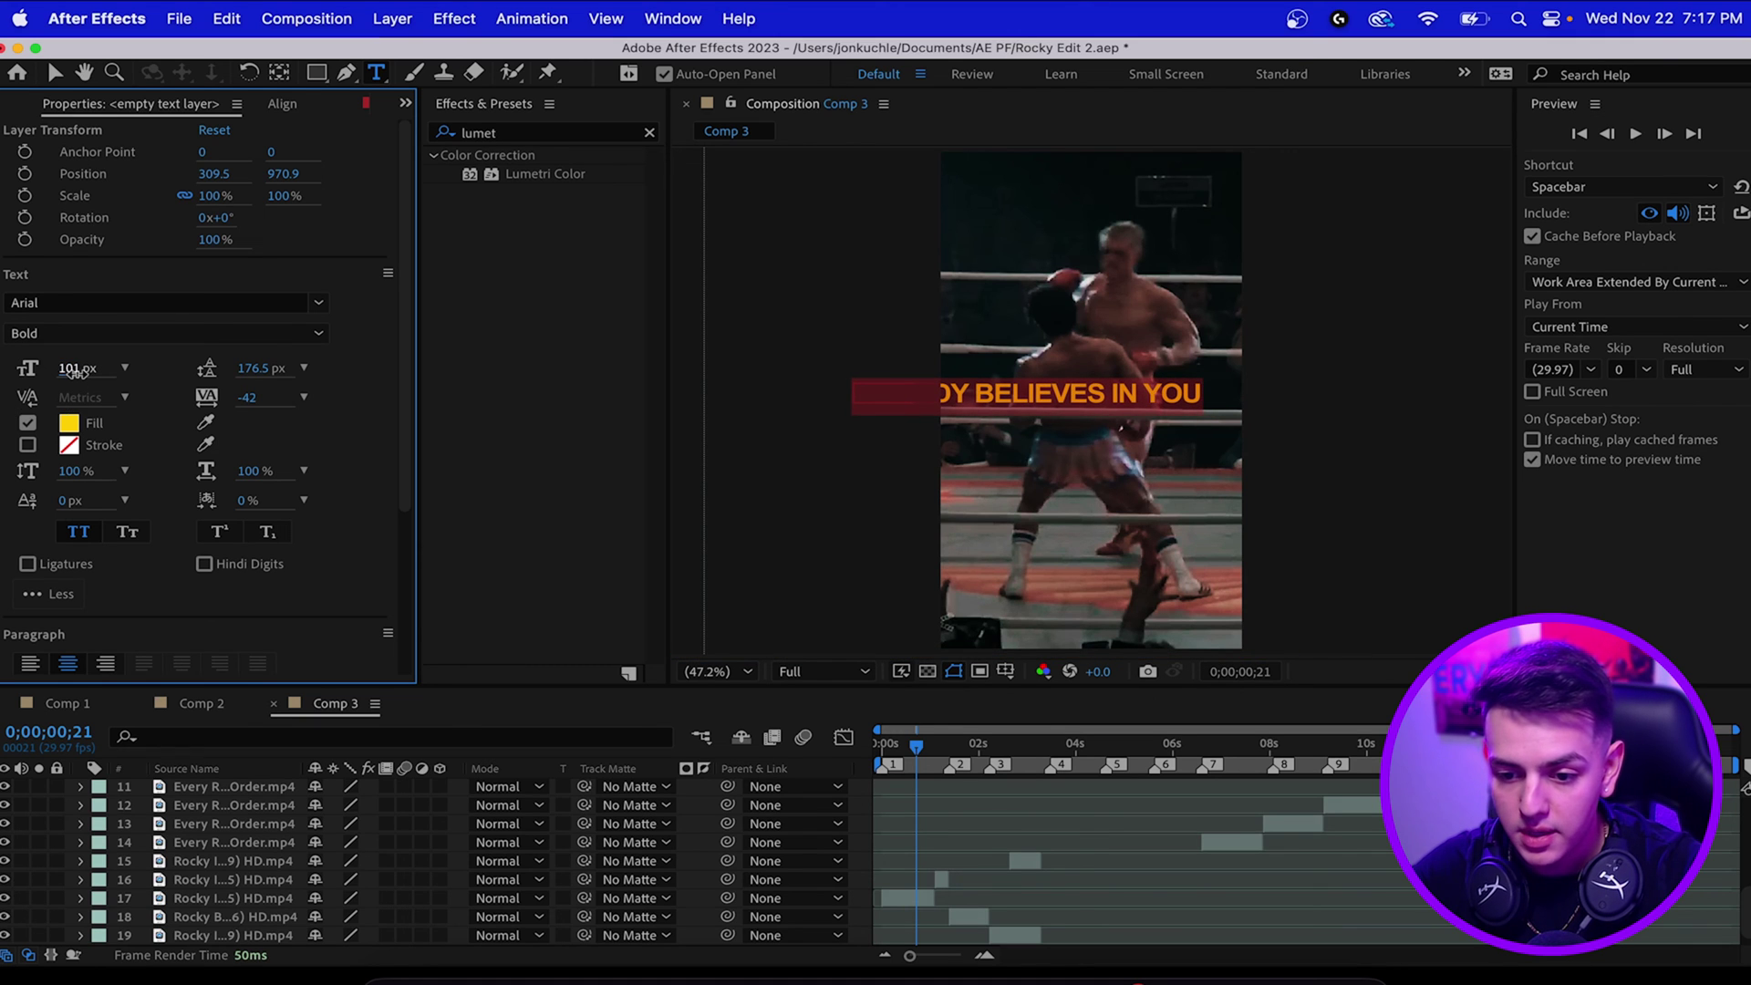
pyautogui.moveTo(76, 370); pyautogui.dragTo(32, 380)
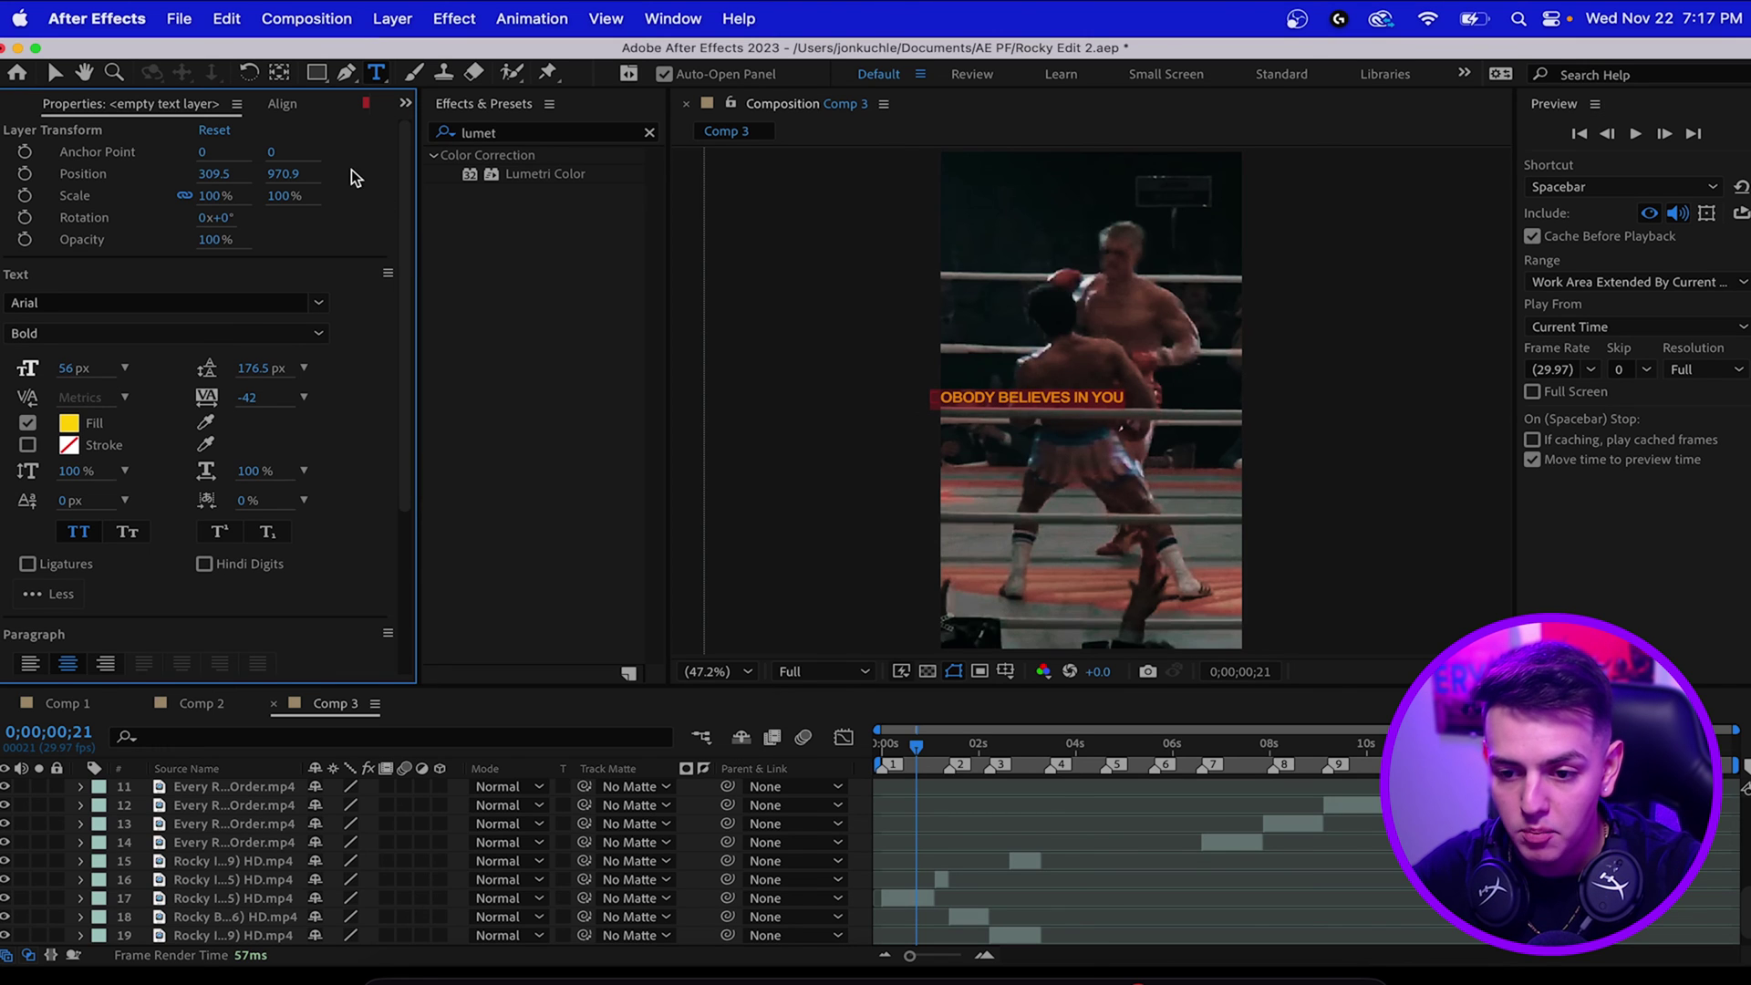
# Align the caption horizontally and vertically to the composition, then deselect it
pyautogui.click(285, 105)
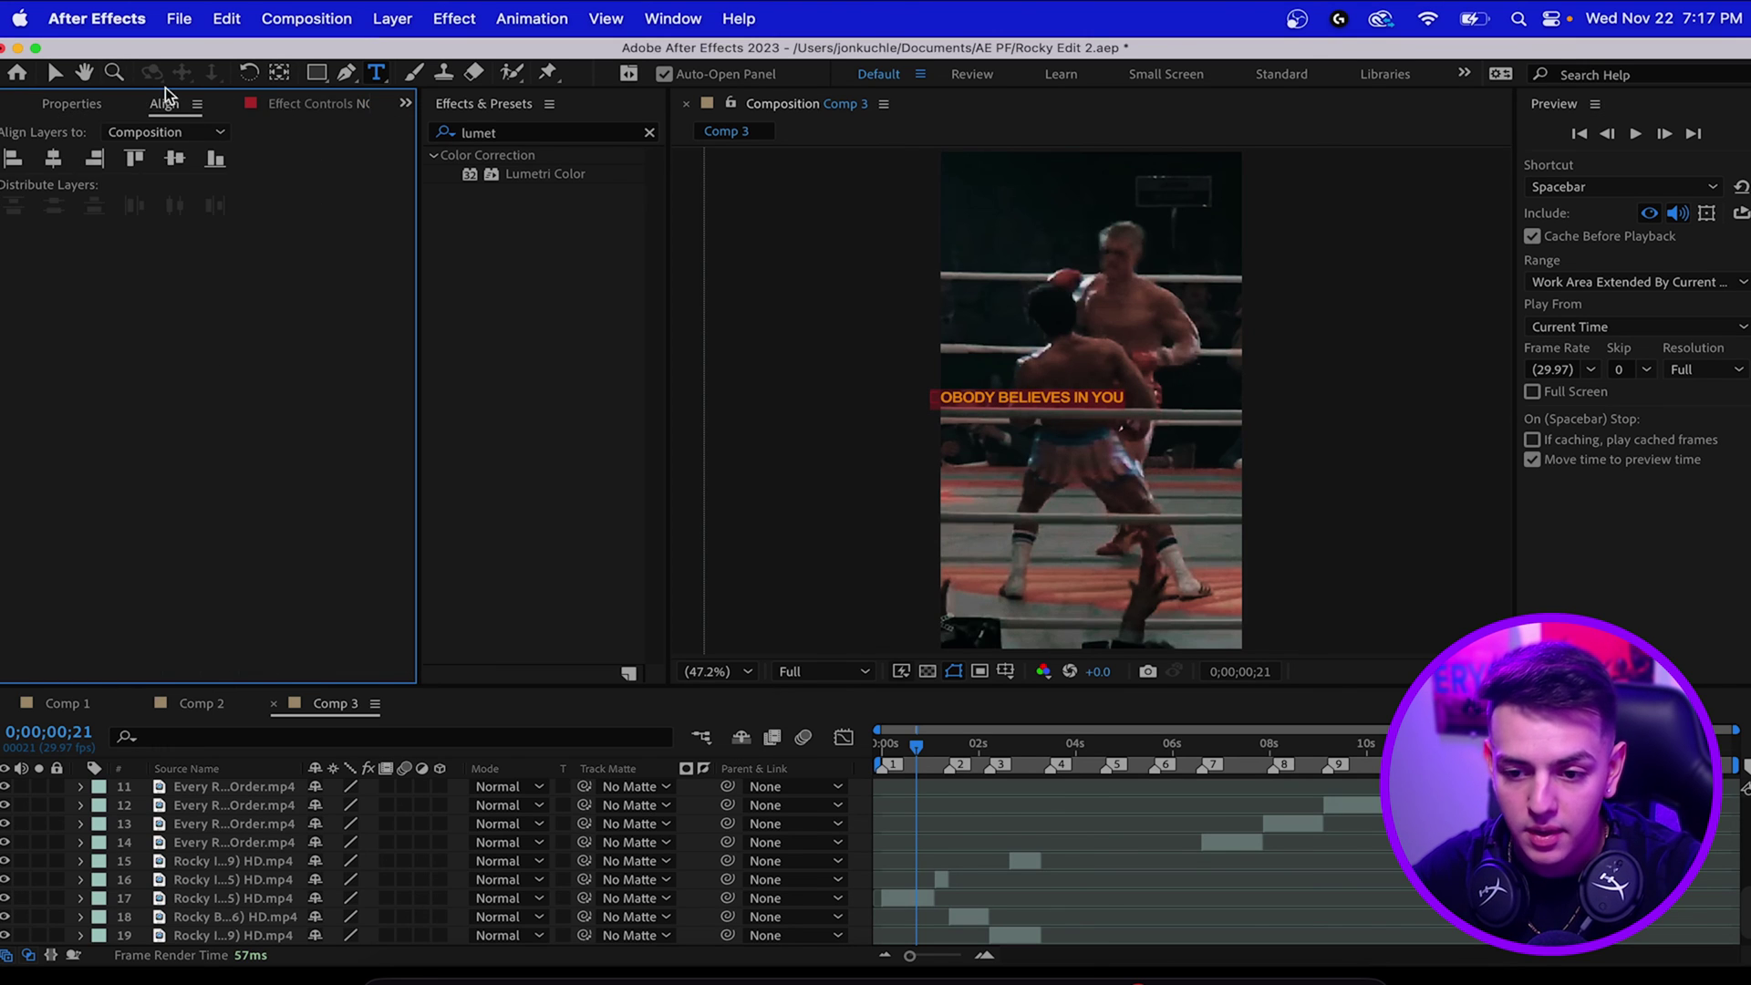
pyautogui.click(674, 19)
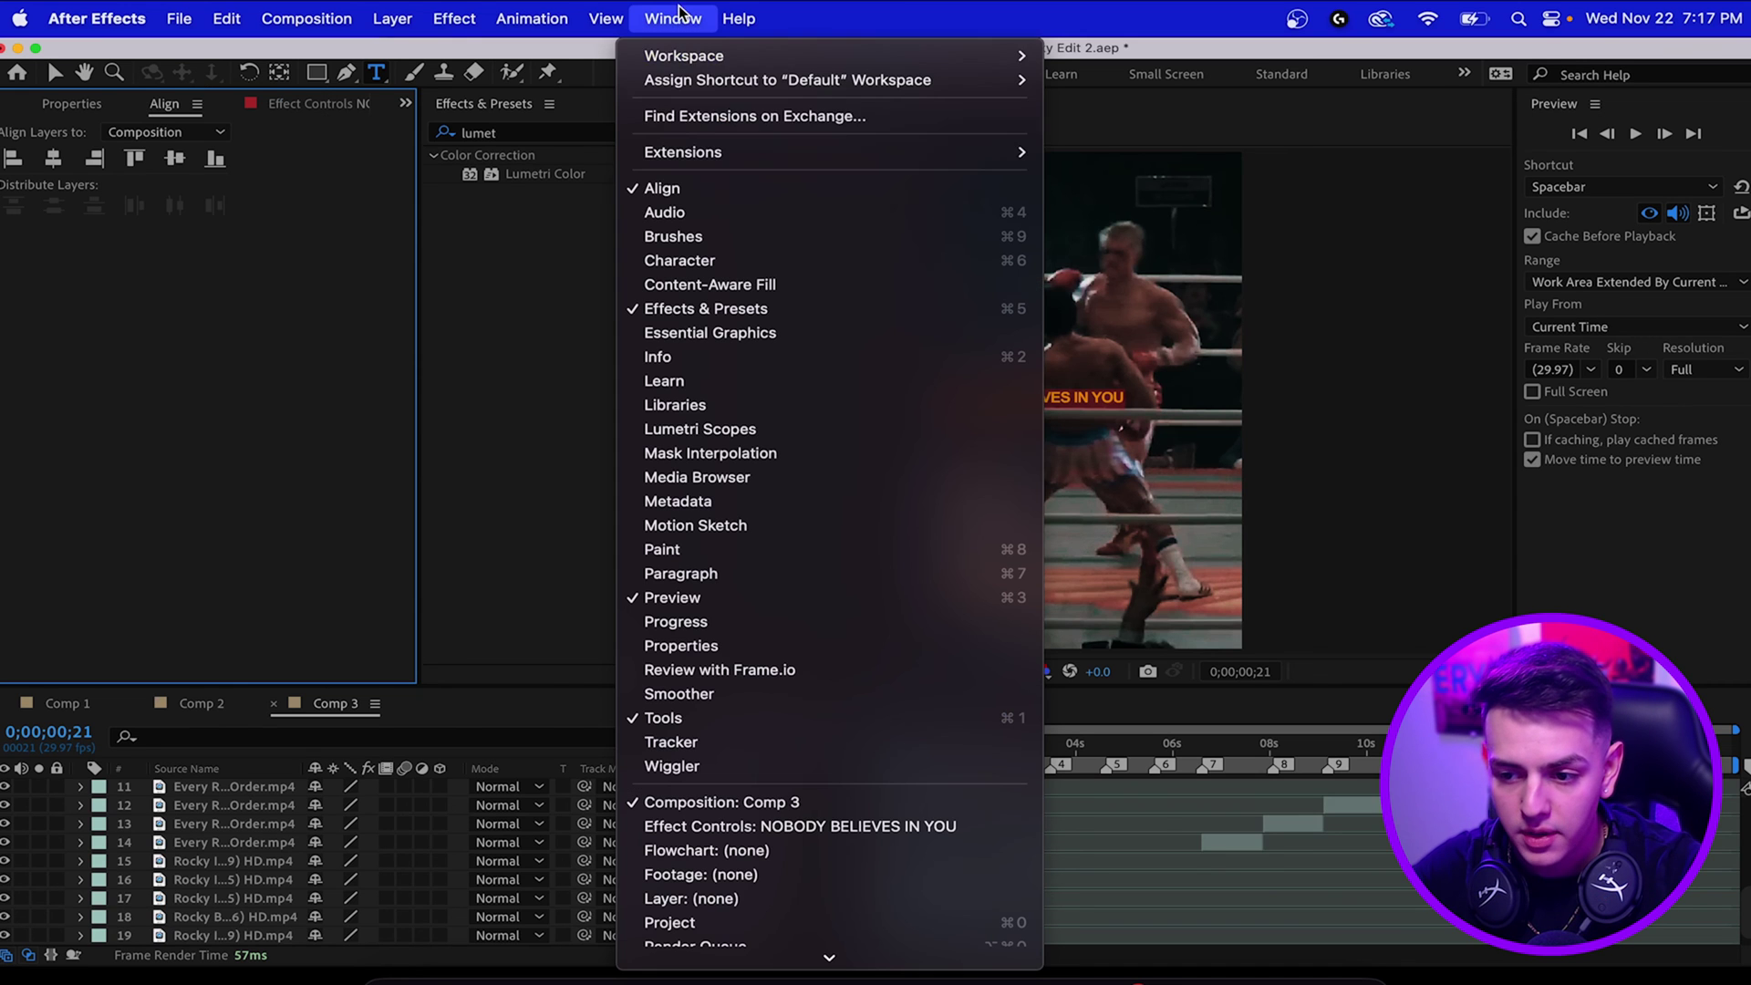
pyautogui.click(187, 328)
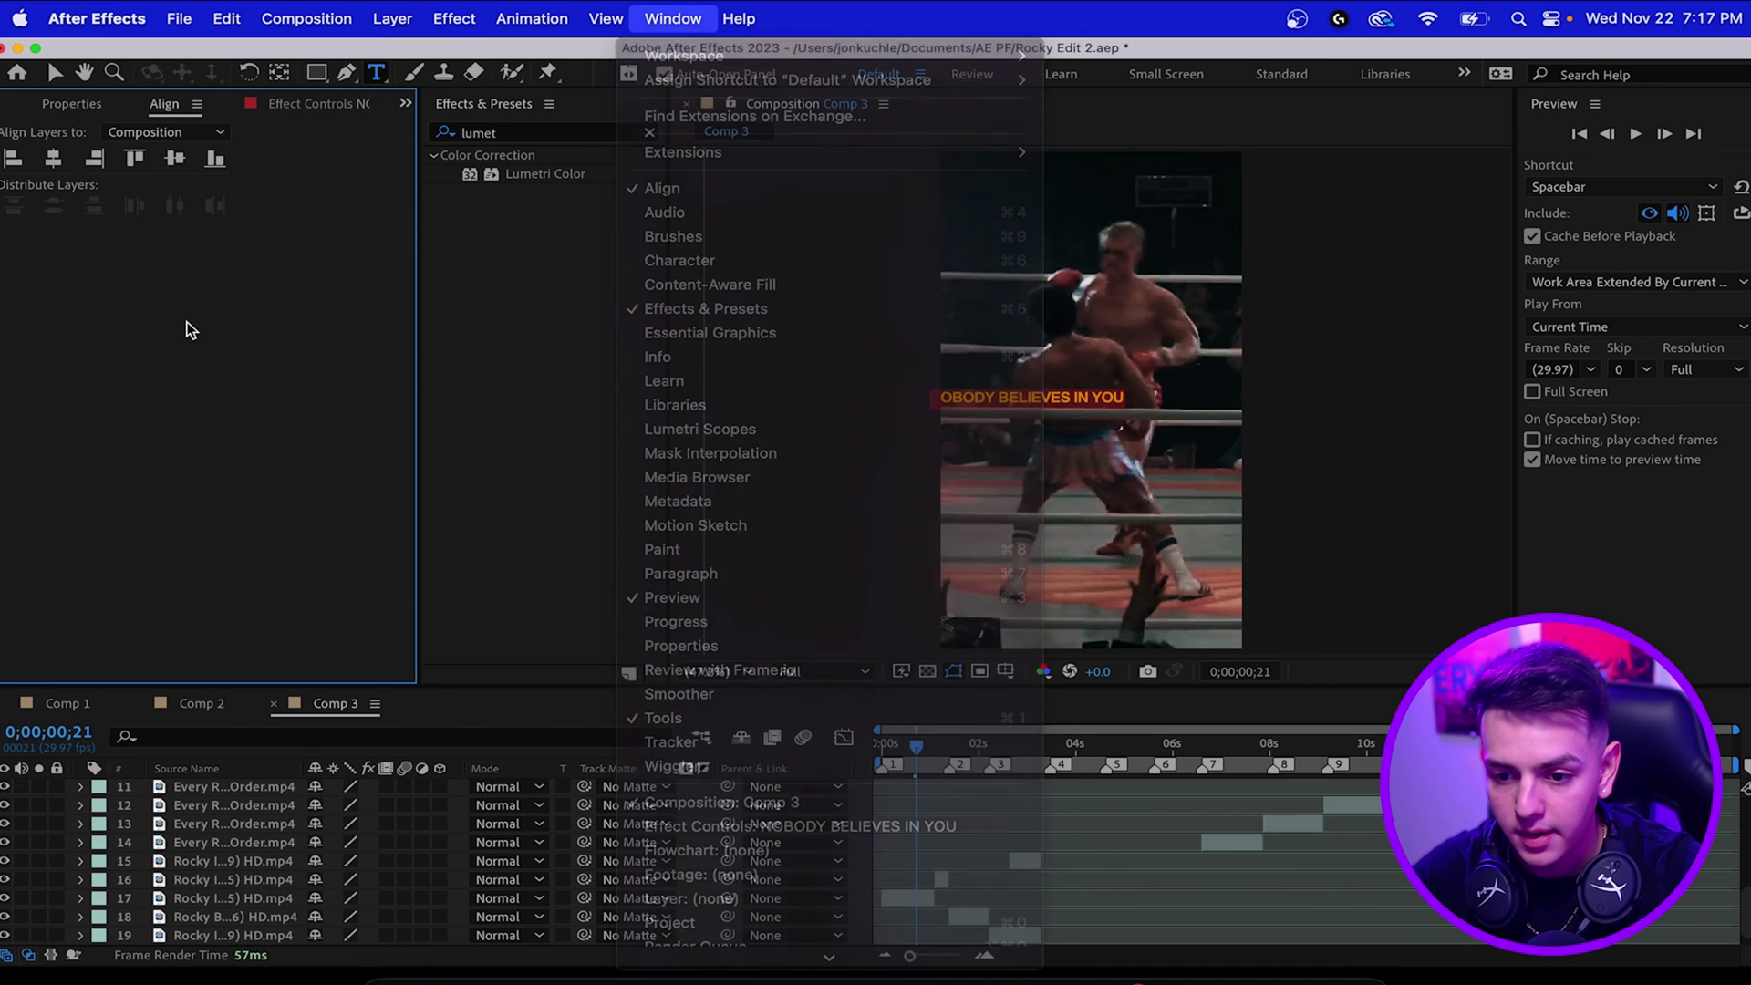
pyautogui.click(56, 161)
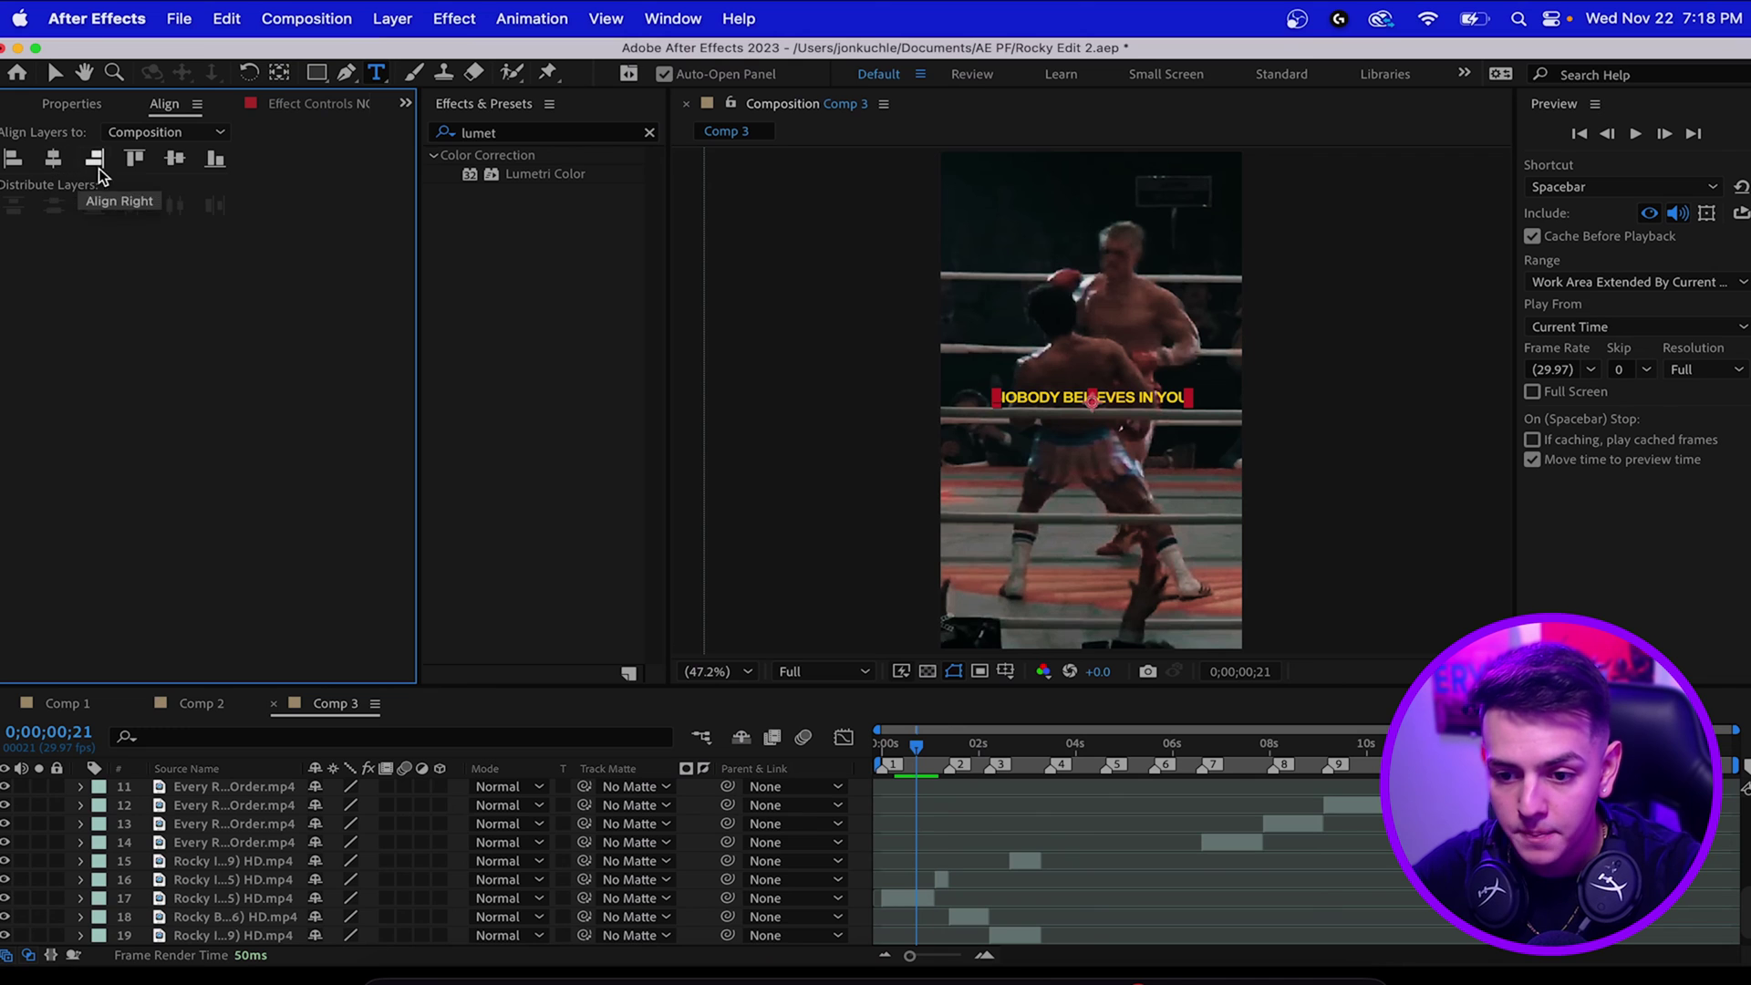
pyautogui.click(175, 169)
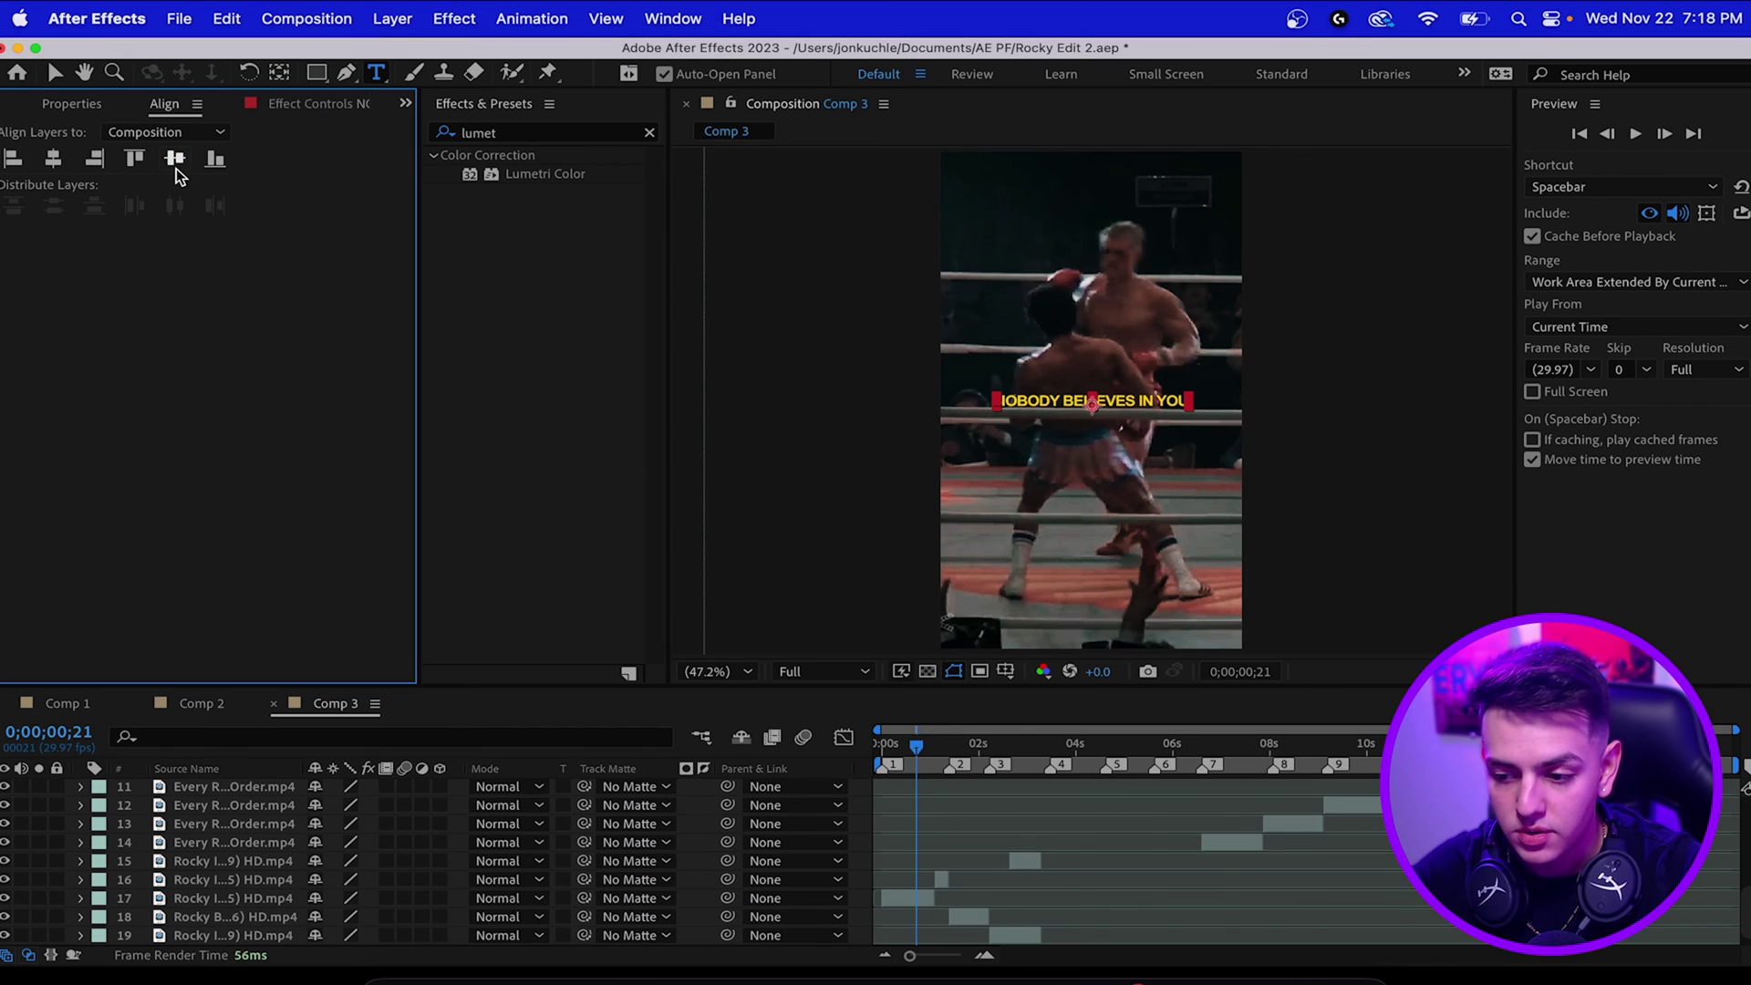
pyautogui.press('v')
pyautogui.scroll(5, 981, 848)
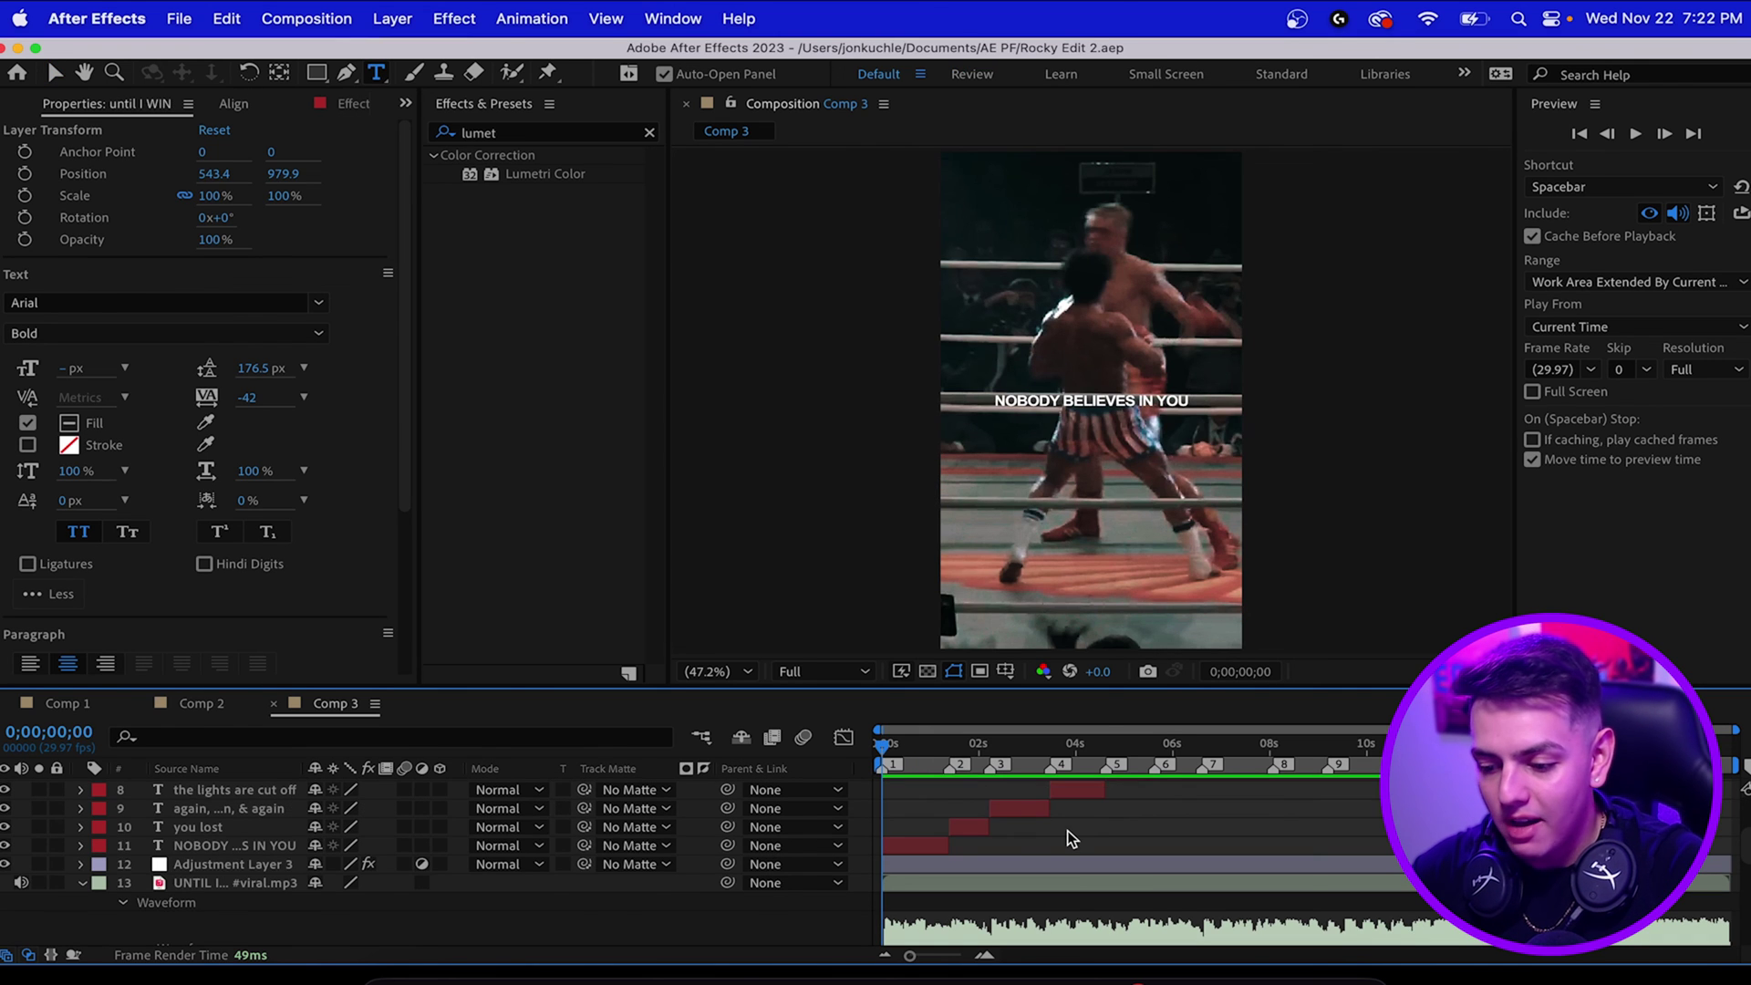
pyautogui.scroll(3, 1070, 839)
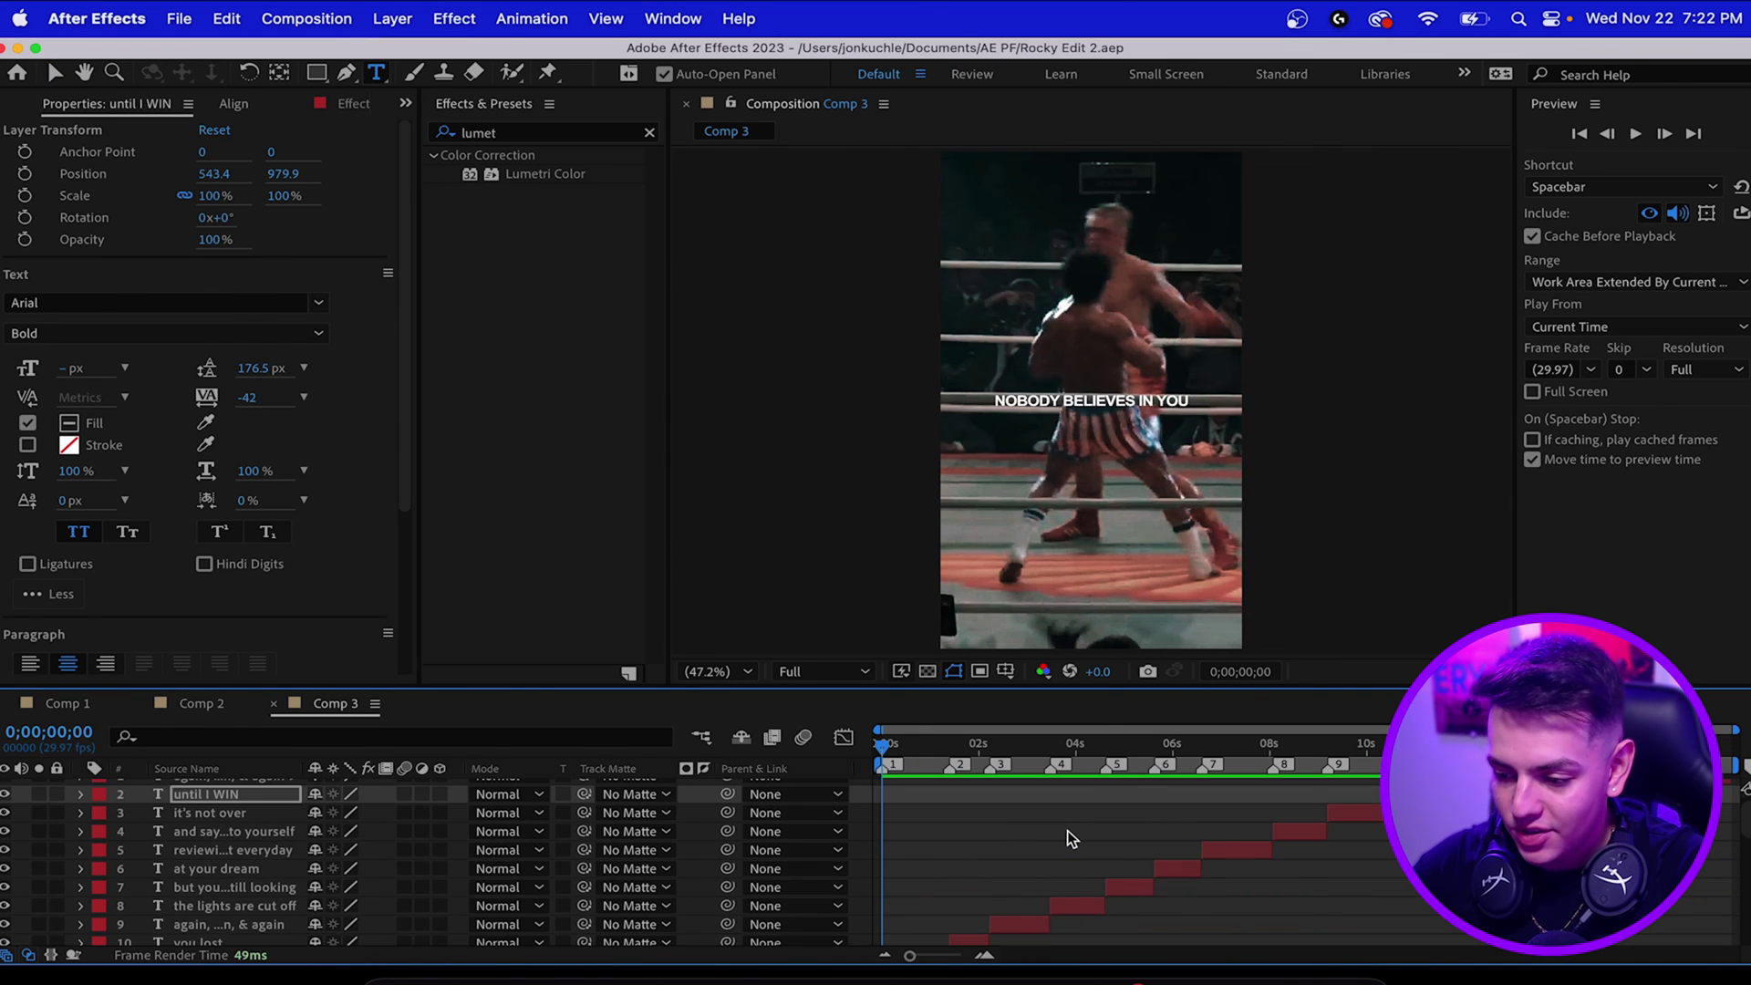
pyautogui.scroll(-1, 1067, 831)
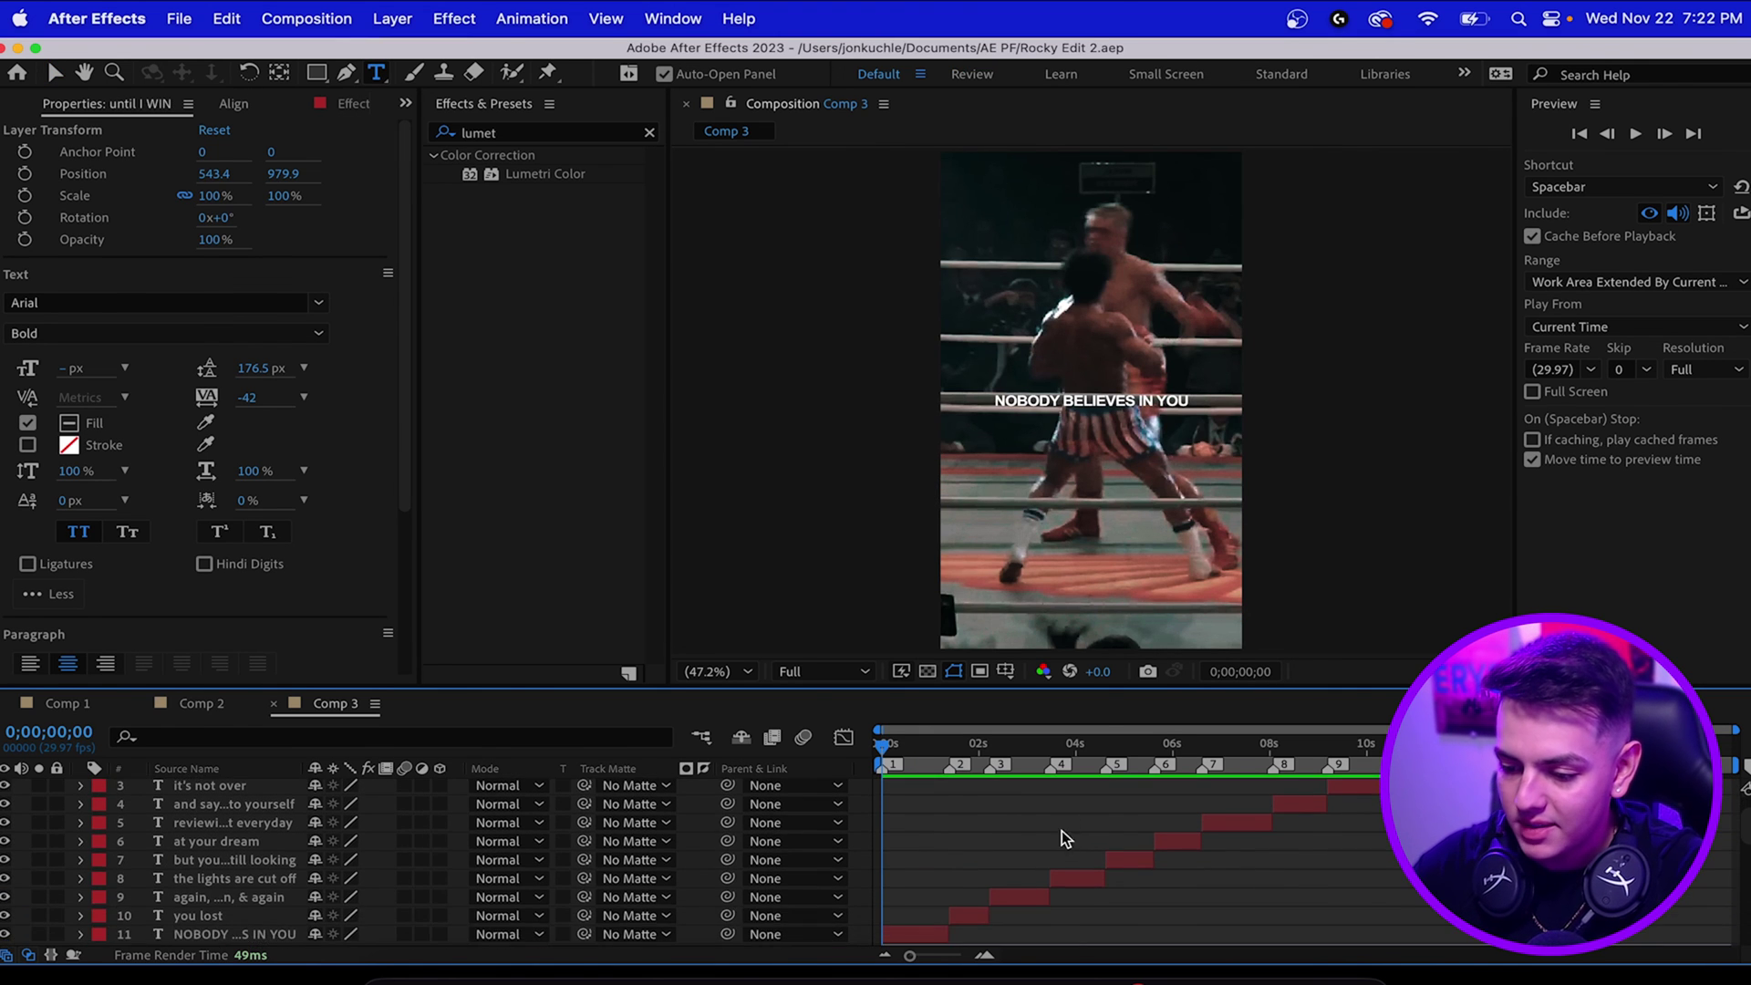
# Scrub to later beats and preview the staggered captions such as IT'S NOT OVER
pyautogui.moveTo(920, 763)
pyautogui.mouseDown()
pyautogui.moveTo(1318, 774)
pyautogui.moveTo(1047, 764)
pyautogui.moveTo(805, 792)
pyautogui.mouseUp()
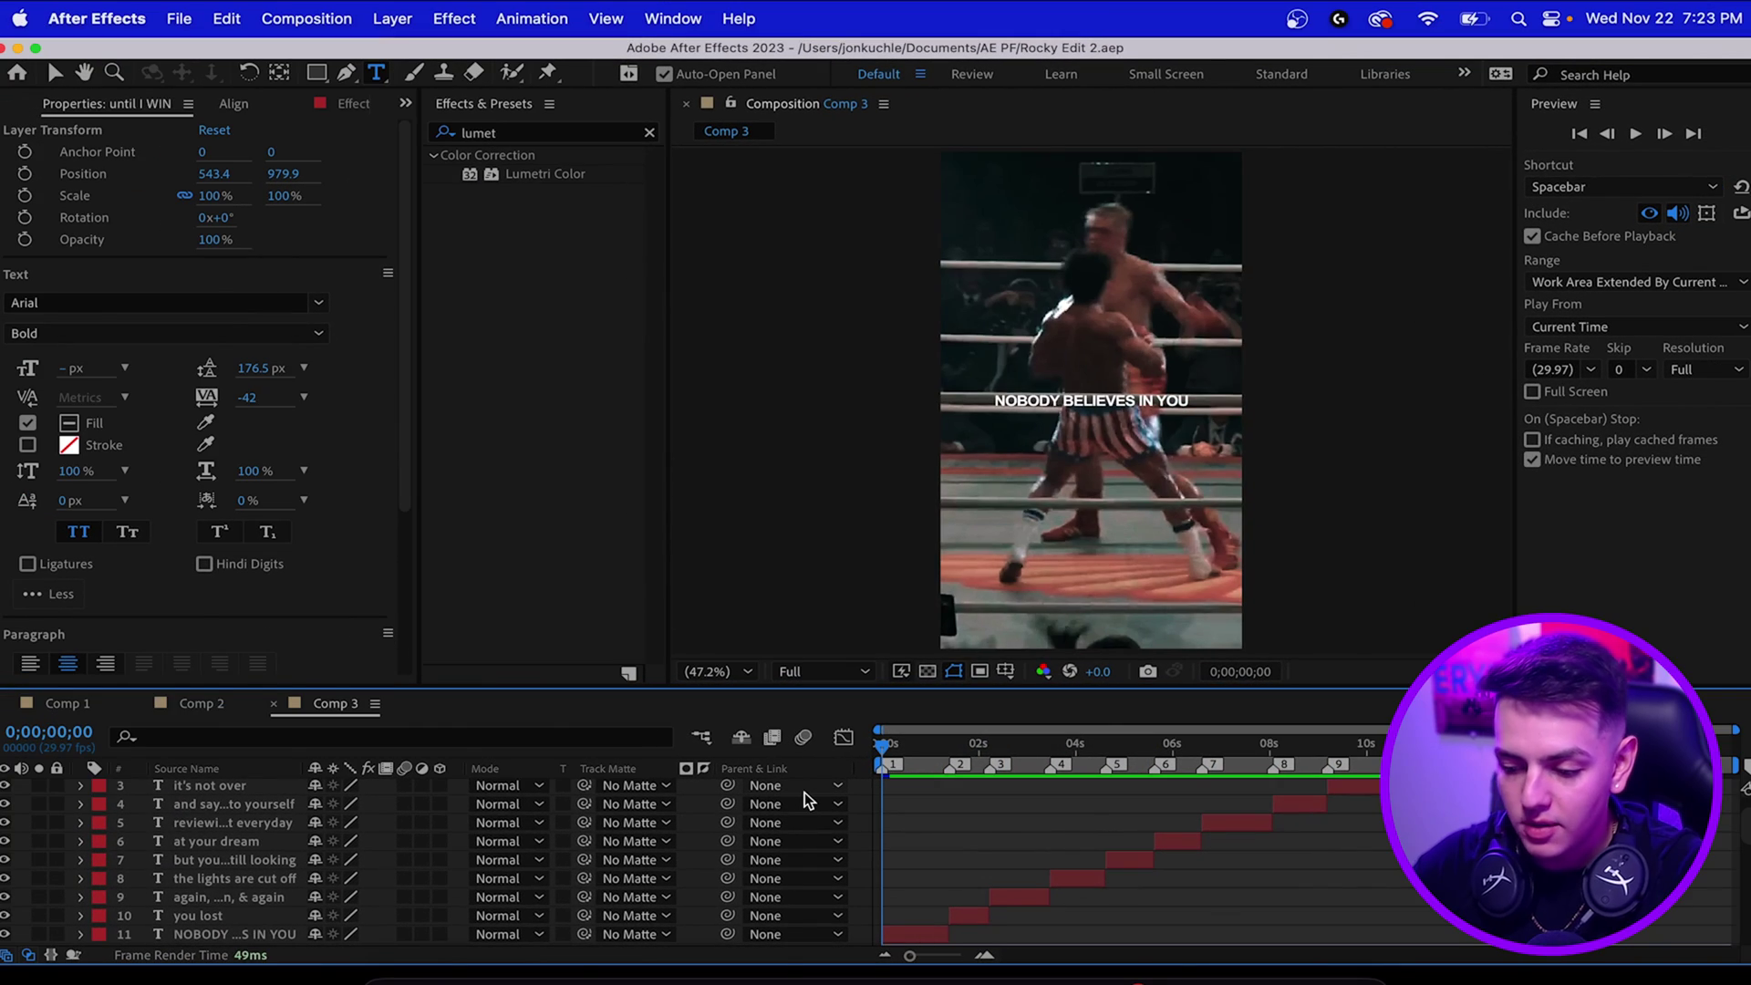
pyautogui.press('space')
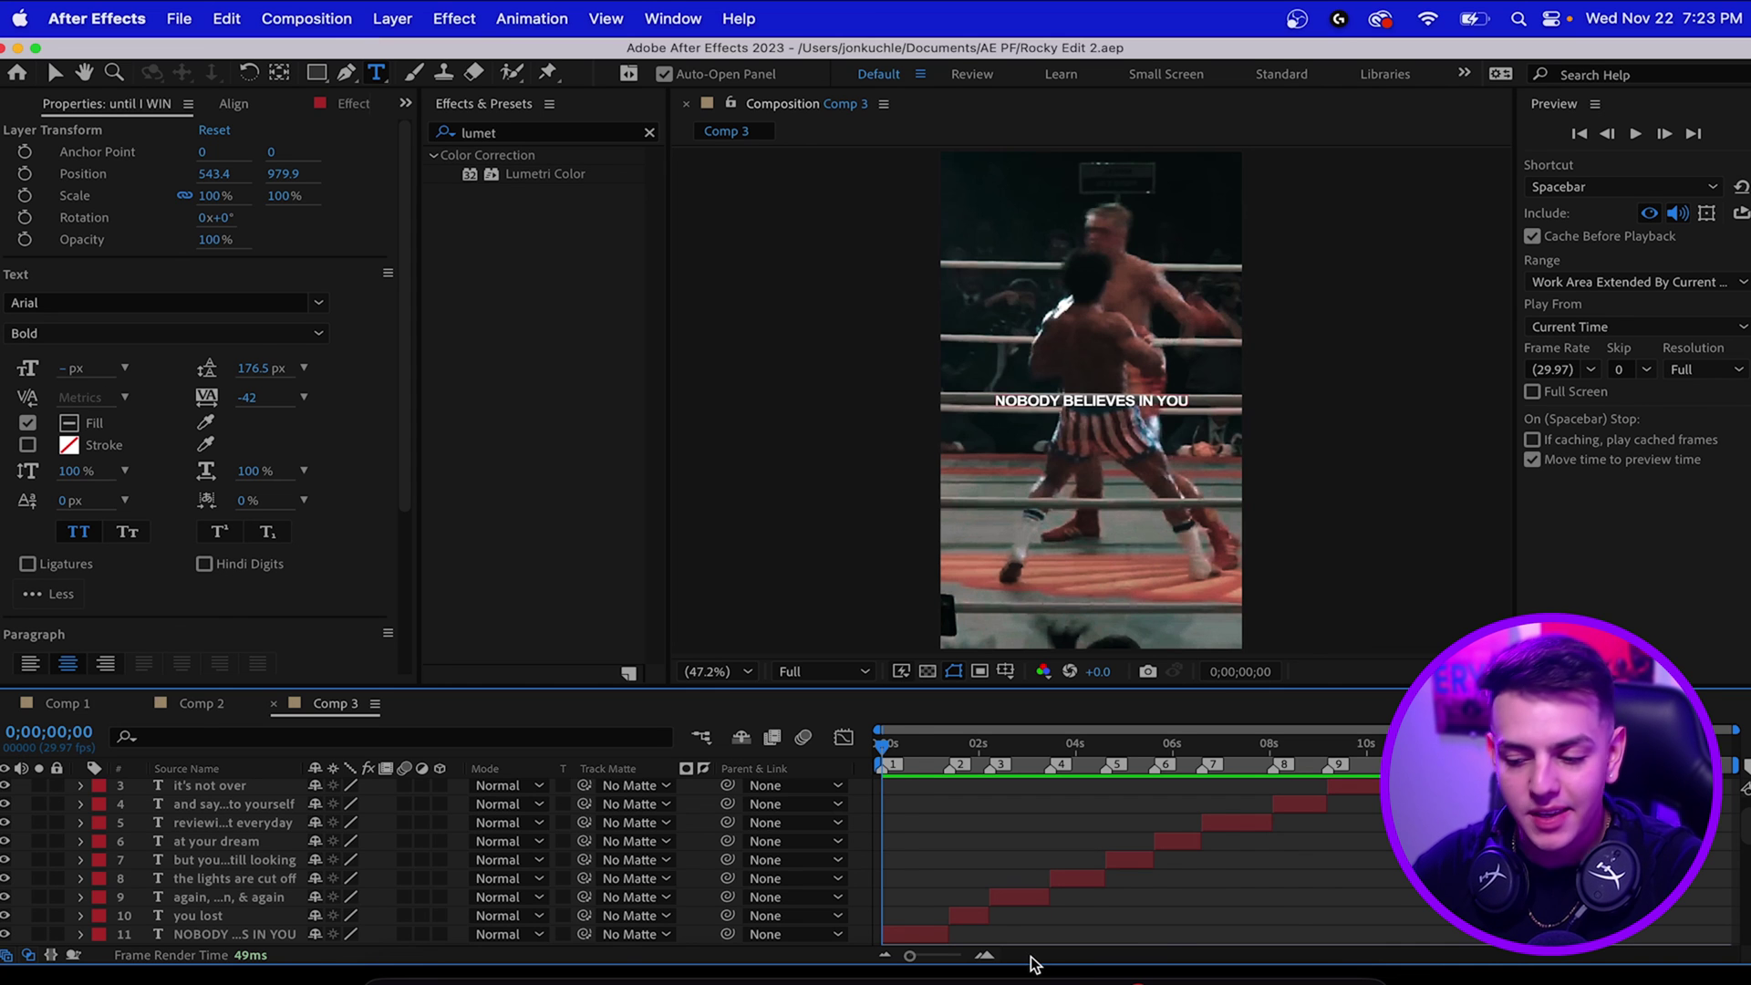
pyautogui.press('space')
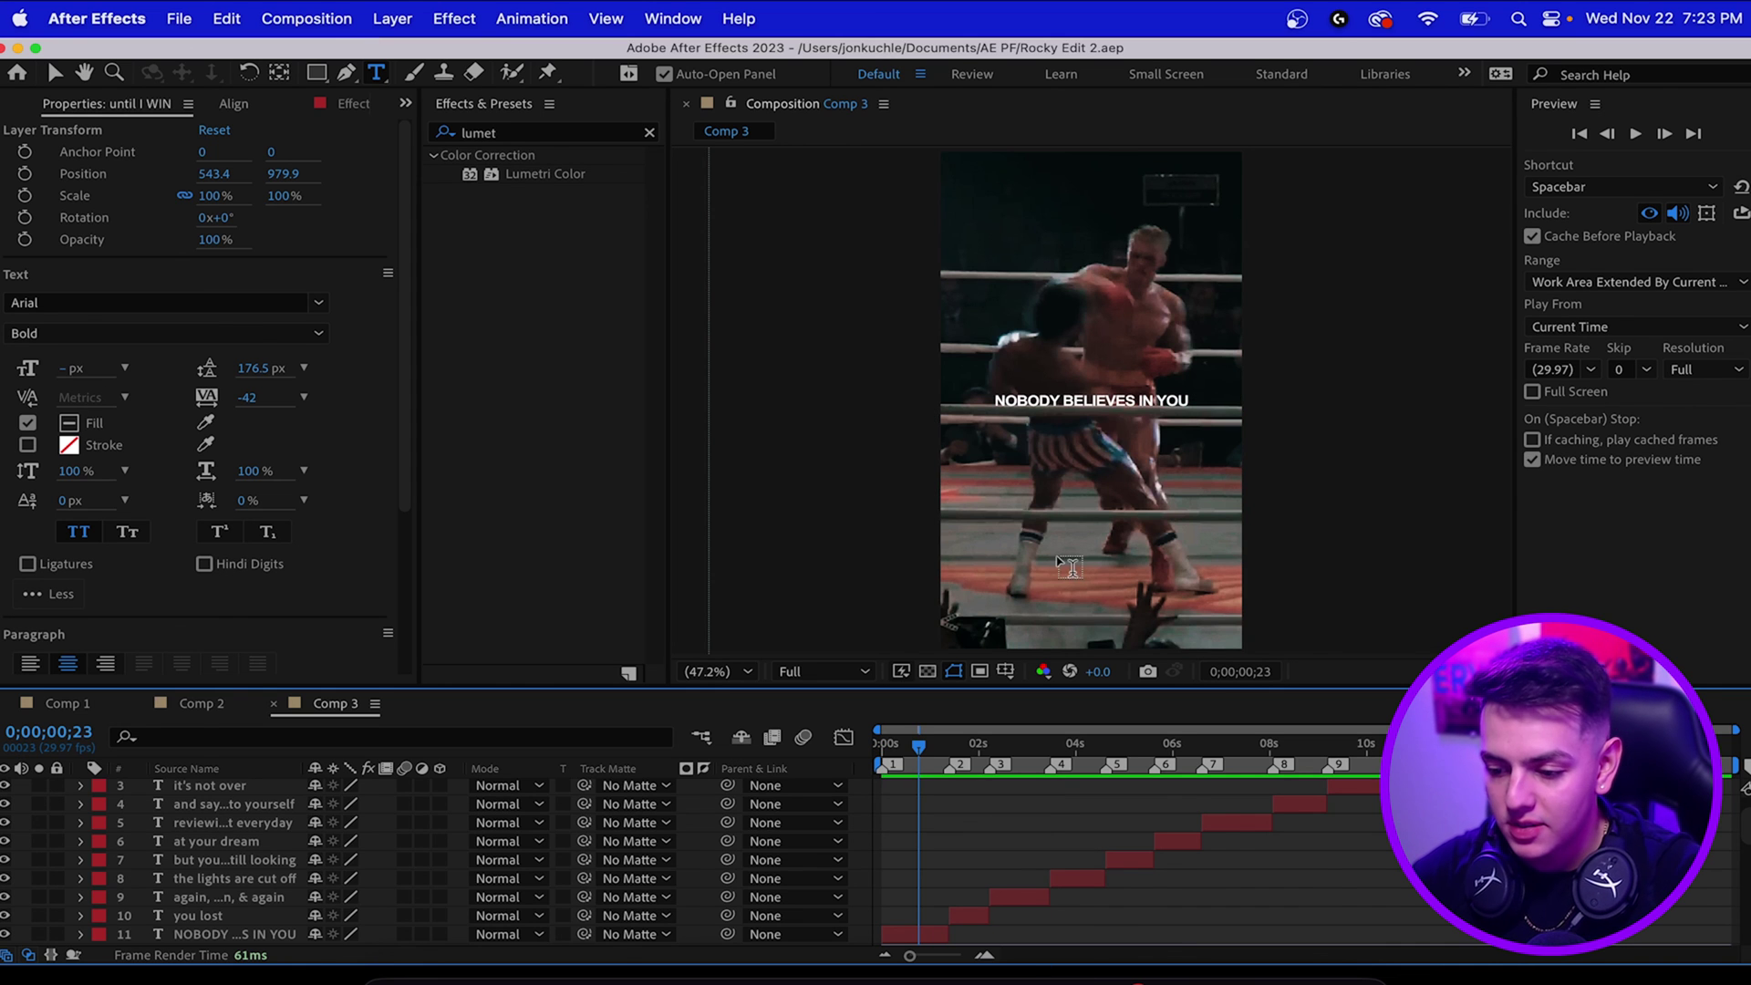
pyautogui.moveTo(925, 748); pyautogui.dragTo(936, 759)
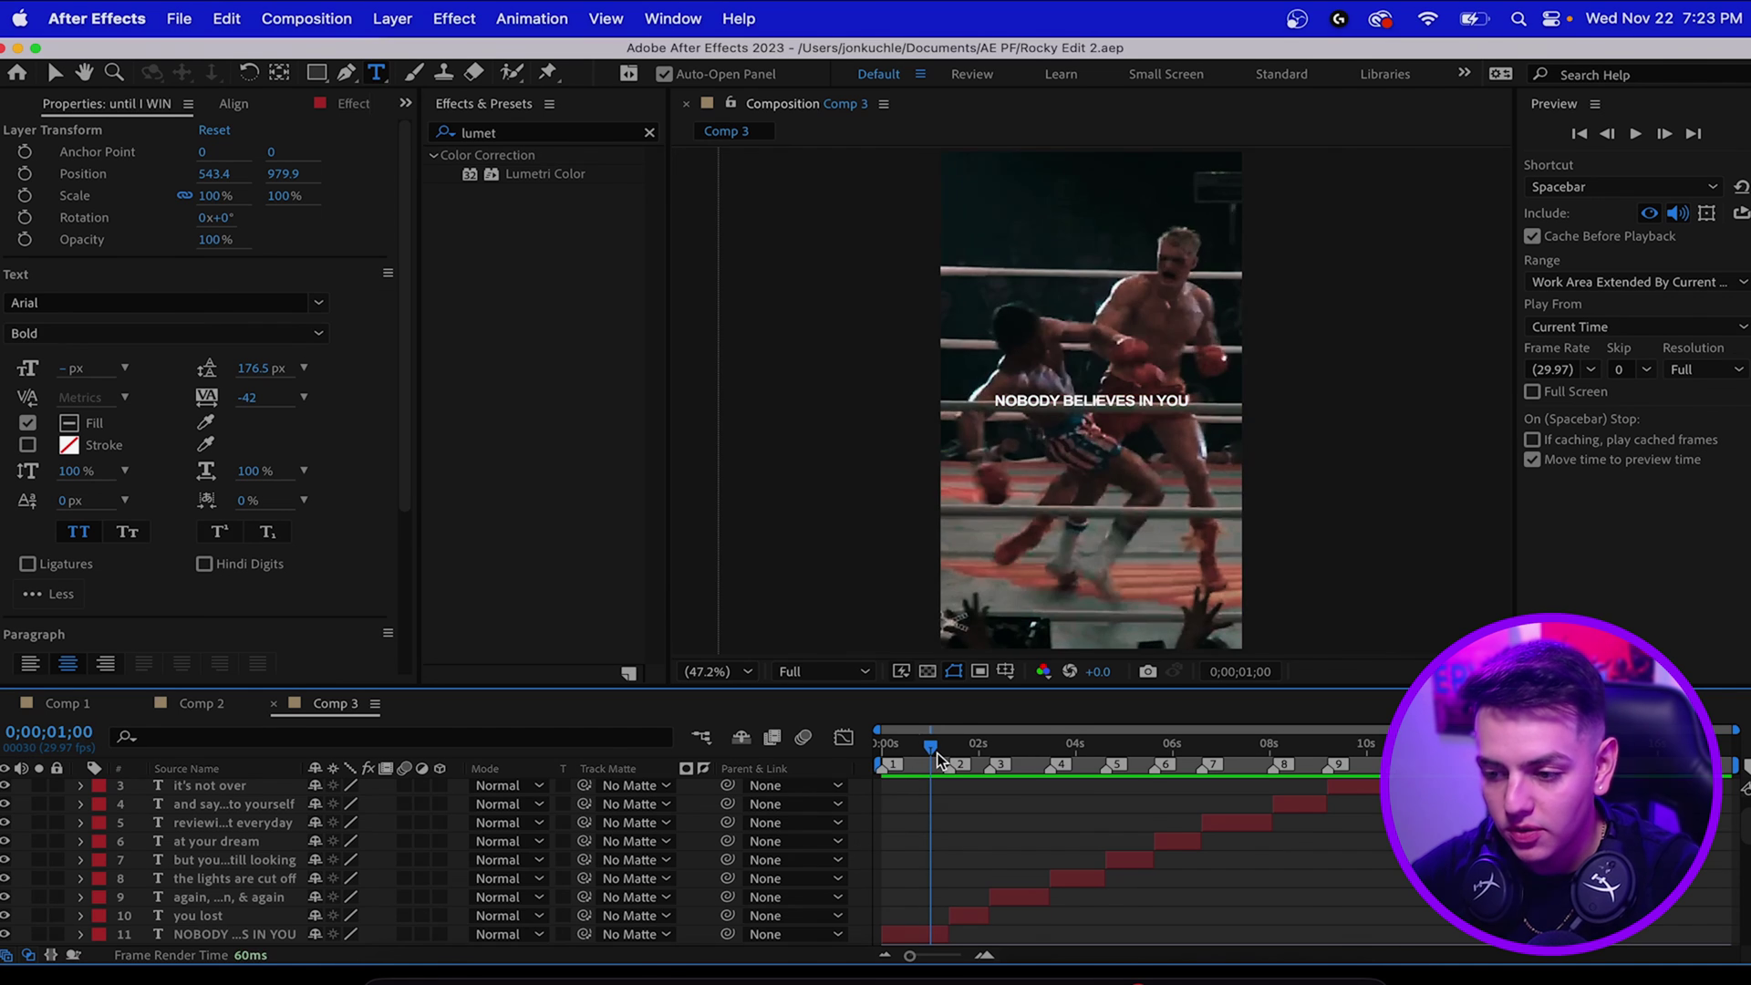